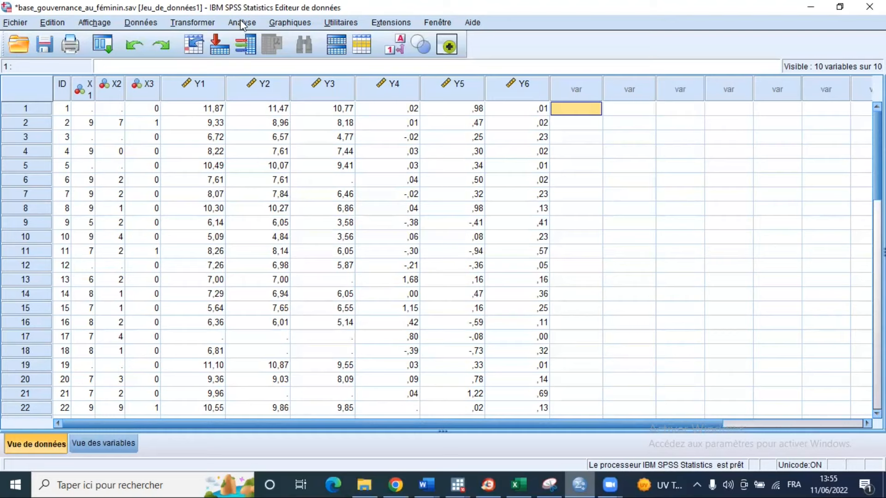
Step: Widen the X1 column in the data view so its header fits on one line
{"action": "left_click", "coordinate": [242, 23]}
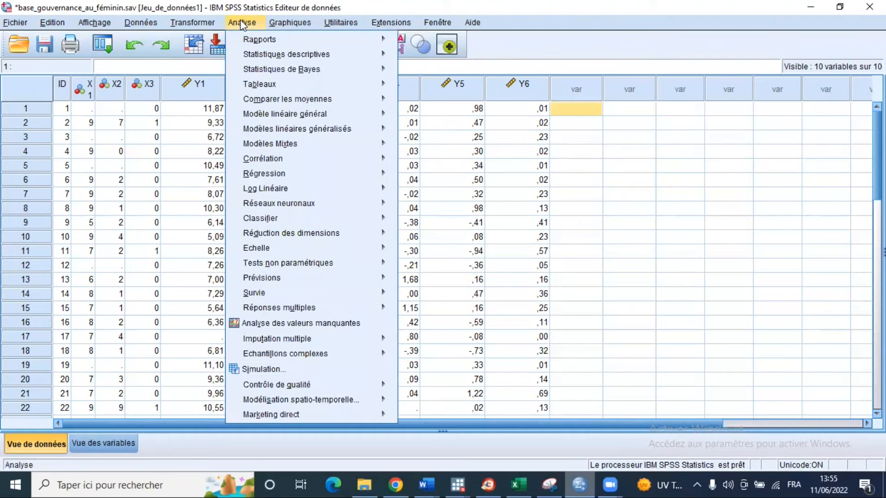
{"action": "left_click", "coordinate": [513, 9]}
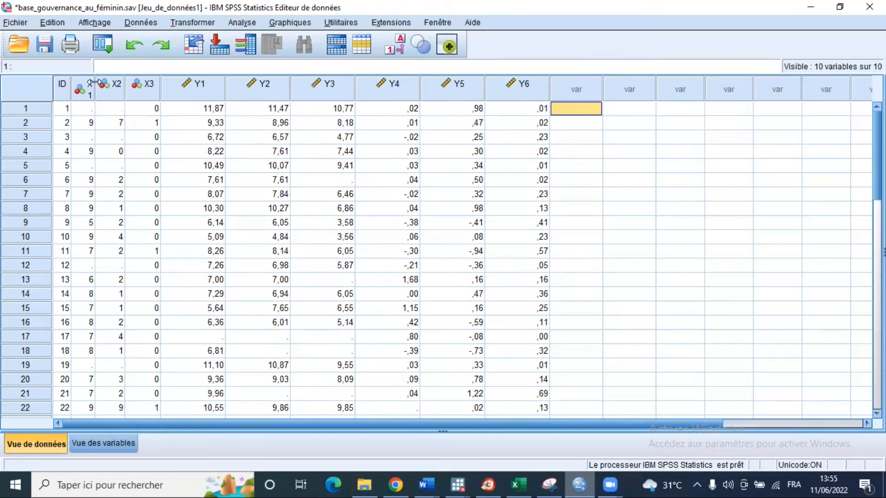
{"action": "left_click_drag", "start_coordinate": [94, 83], "coordinate": [96, 83]}
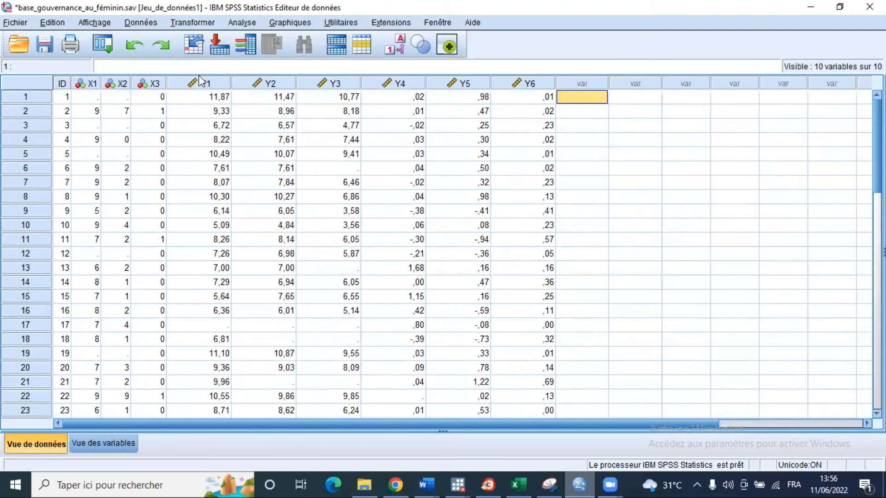
Step: Open the linear regression setup and reset it to its default settings
{"action": "left_click", "coordinate": [245, 24]}
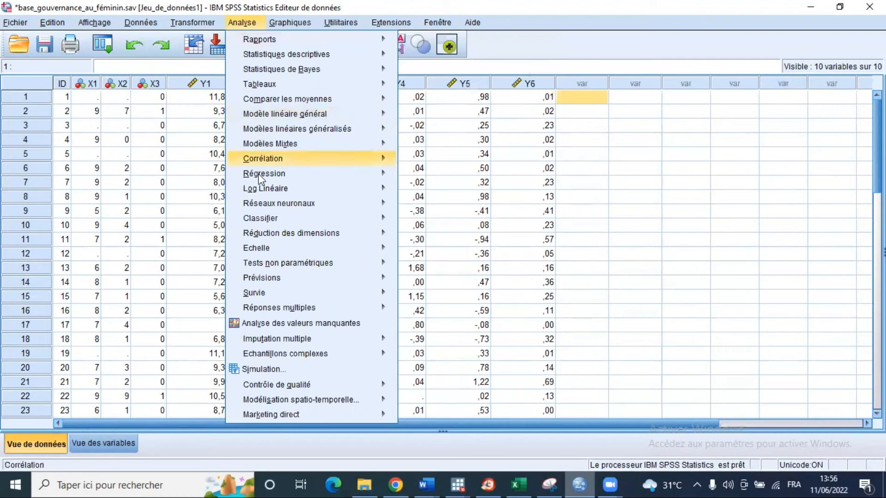
{"action": "mouse_move", "coordinate": [260, 174]}
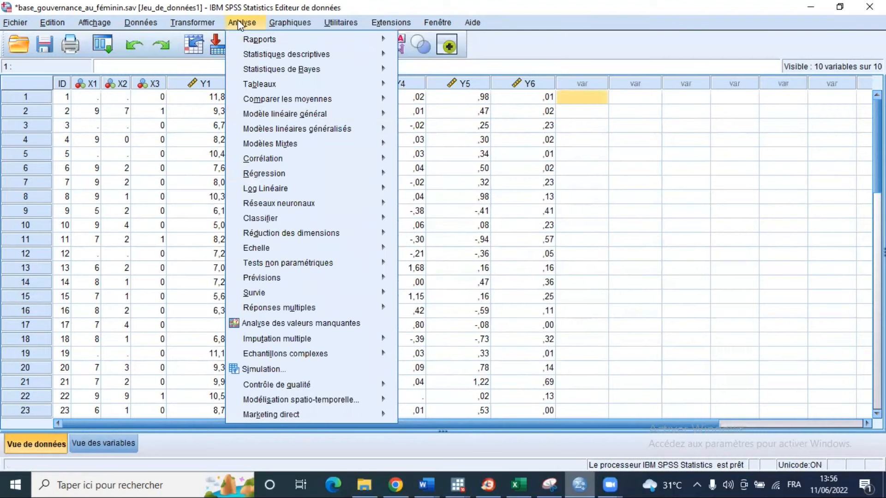
{"action": "mouse_move", "coordinate": [394, 173]}
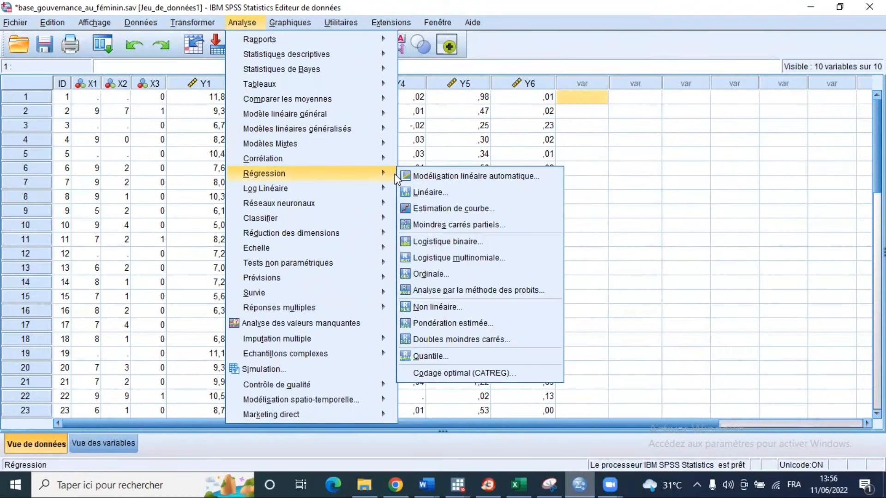
{"action": "left_click", "coordinate": [429, 193]}
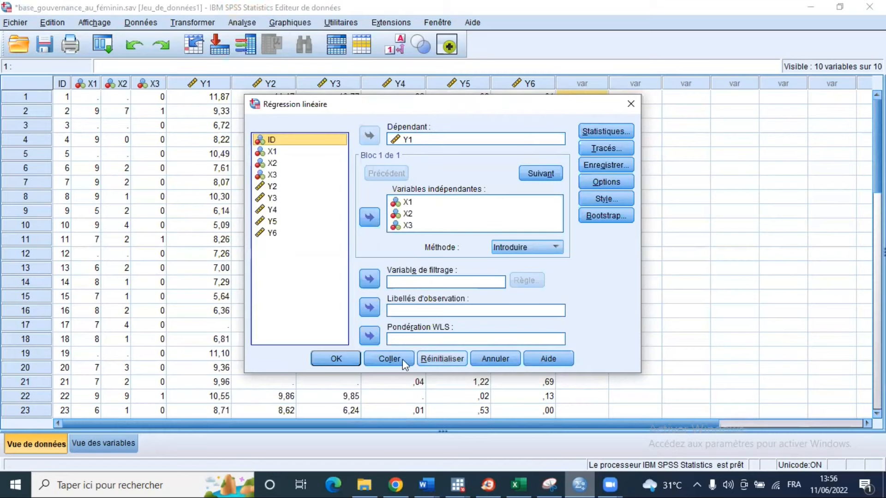
{"action": "left_click", "coordinate": [448, 359]}
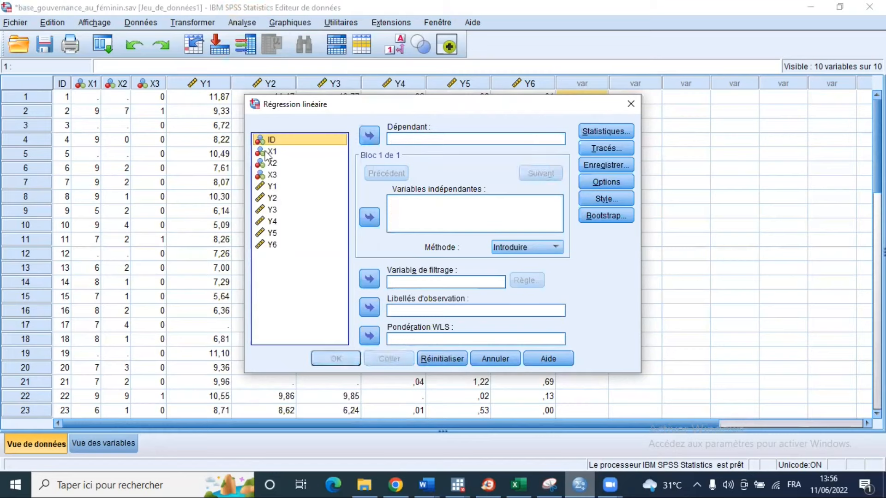
Step: Assign Y1 as the dependent variable and X1, X2 and X3 as the independent variables of the regression
{"action": "left_click", "coordinate": [272, 186]}
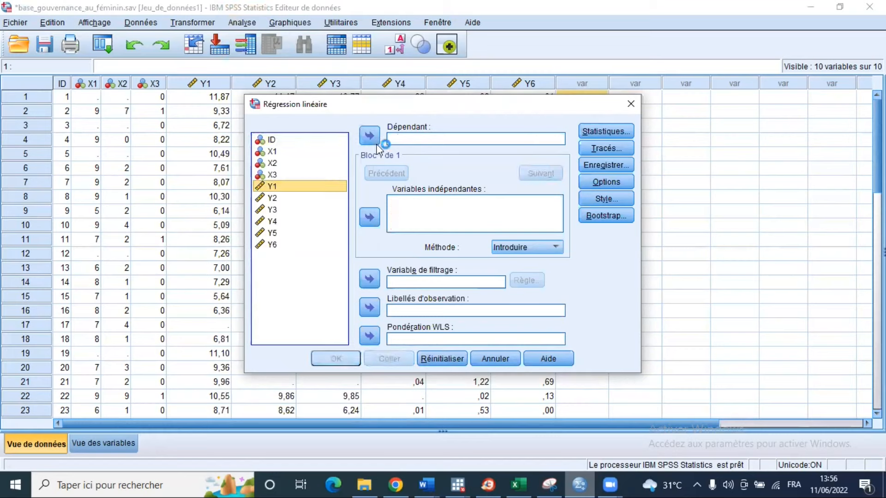
{"action": "left_click", "coordinate": [367, 135]}
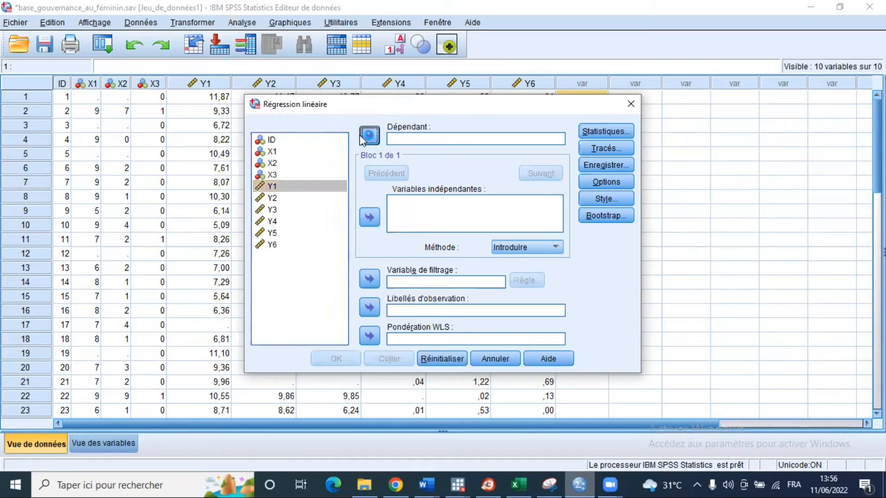
{"action": "left_click", "coordinate": [270, 151]}
{"action": "left_click", "coordinate": [269, 163], "text": "ctrl"}
{"action": "key", "text": "shift+Down"}
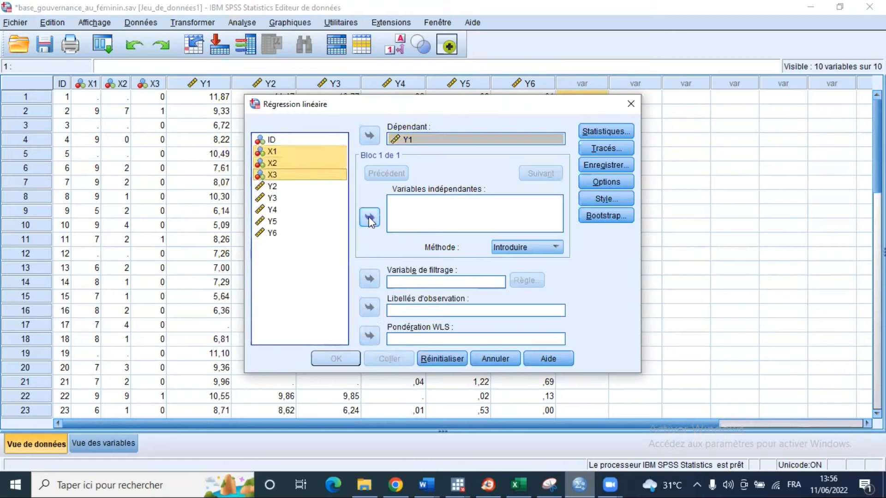
{"action": "left_click", "coordinate": [368, 219]}
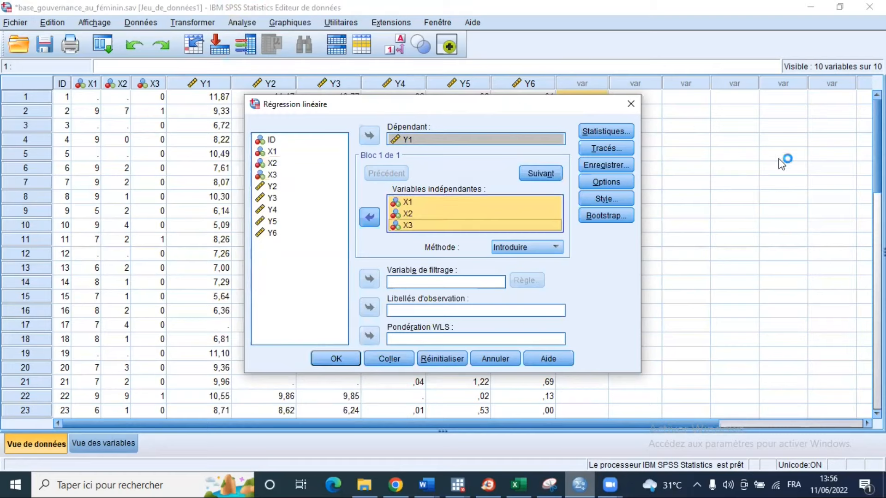
Step: Add the Durbin-Watson residual test to the regression statistics
{"action": "left_click", "coordinate": [596, 131]}
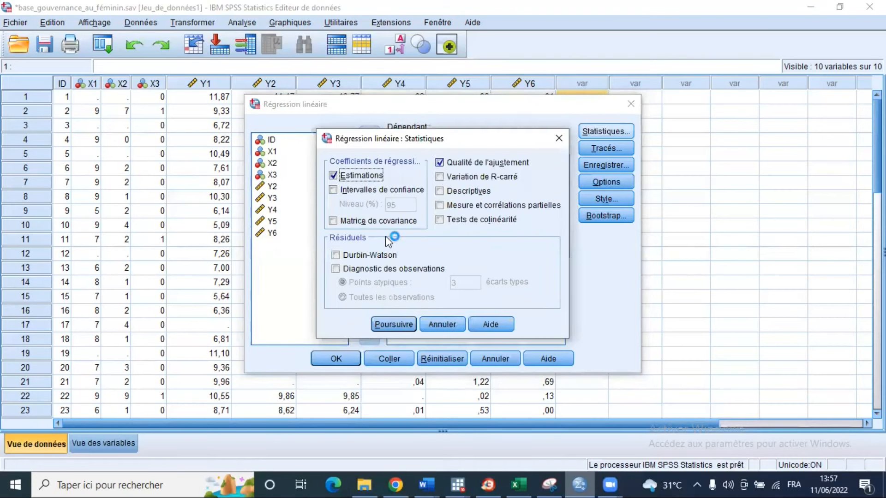
{"action": "left_click", "coordinate": [336, 255]}
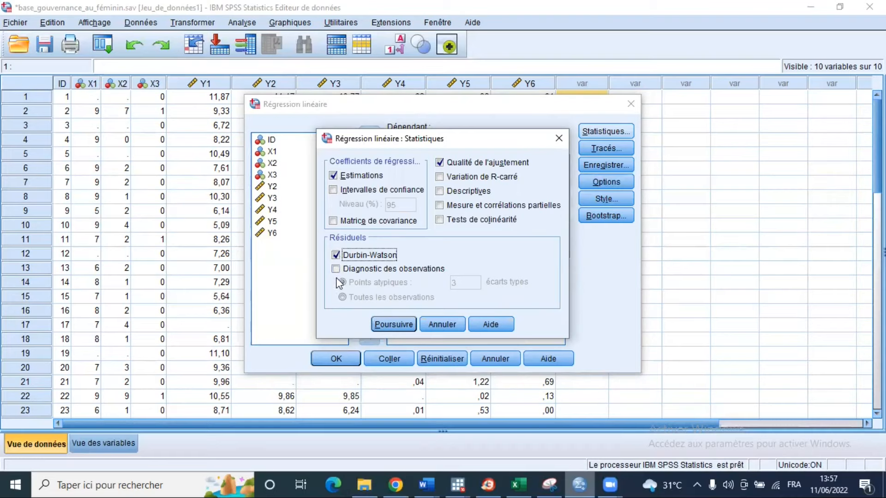
{"action": "left_click", "coordinate": [393, 325]}
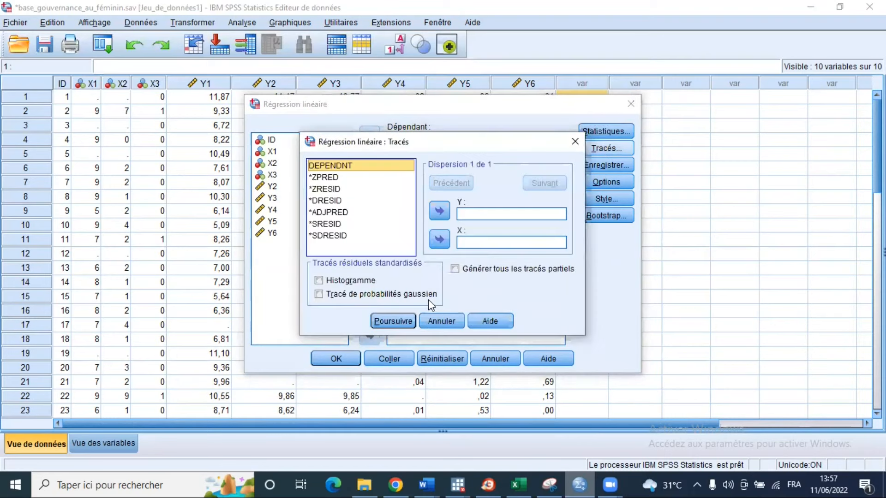
Step: Define the regression scatterplot with *ZRESID on the Y axis and *ZPRED on the X axis
{"action": "left_click", "coordinate": [322, 190]}
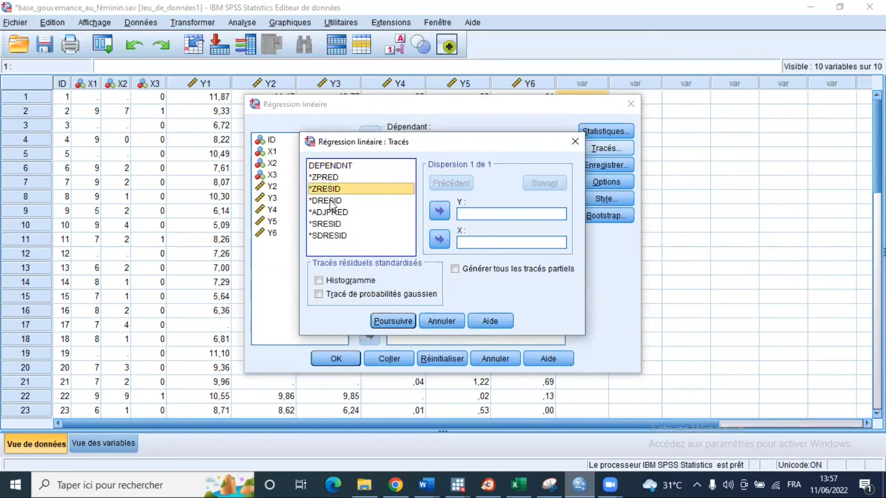
{"action": "left_click", "coordinate": [330, 178]}
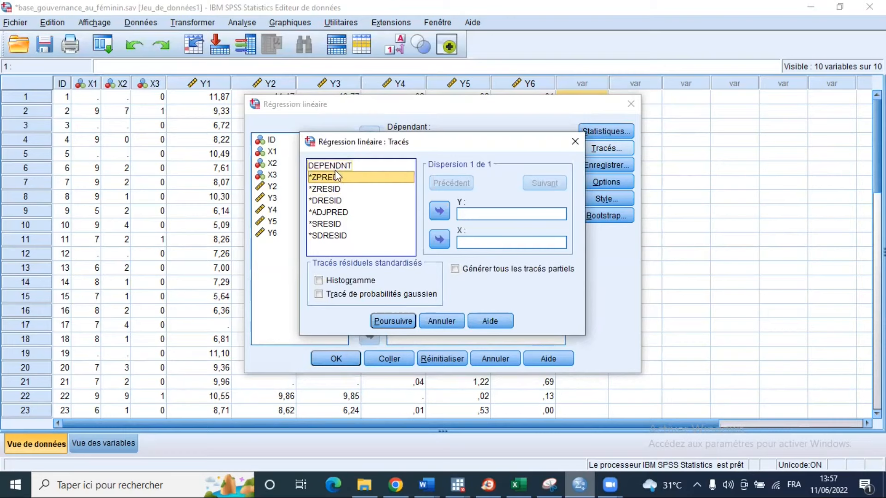
{"action": "left_click", "coordinate": [440, 240]}
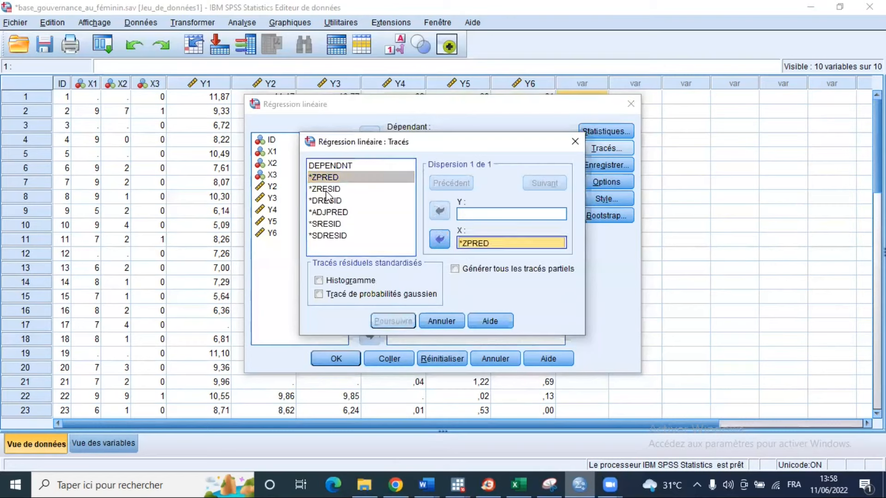
{"action": "left_click", "coordinate": [330, 215]}
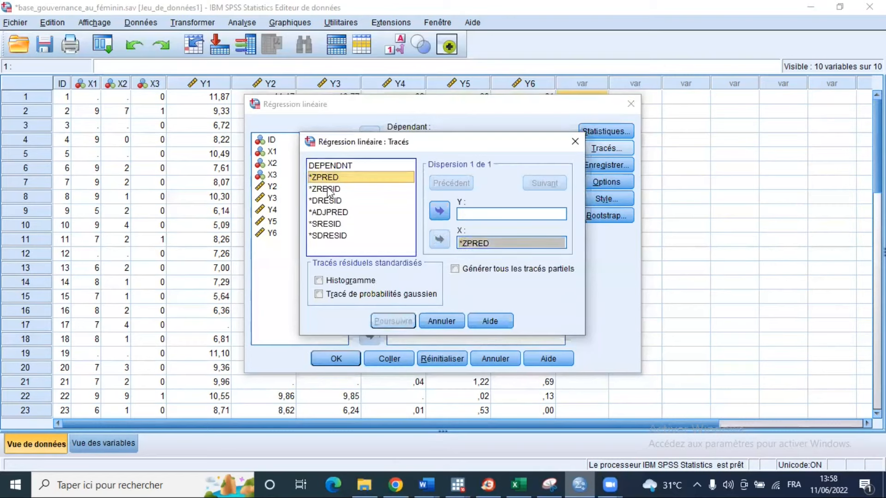
{"action": "left_click", "coordinate": [324, 188]}
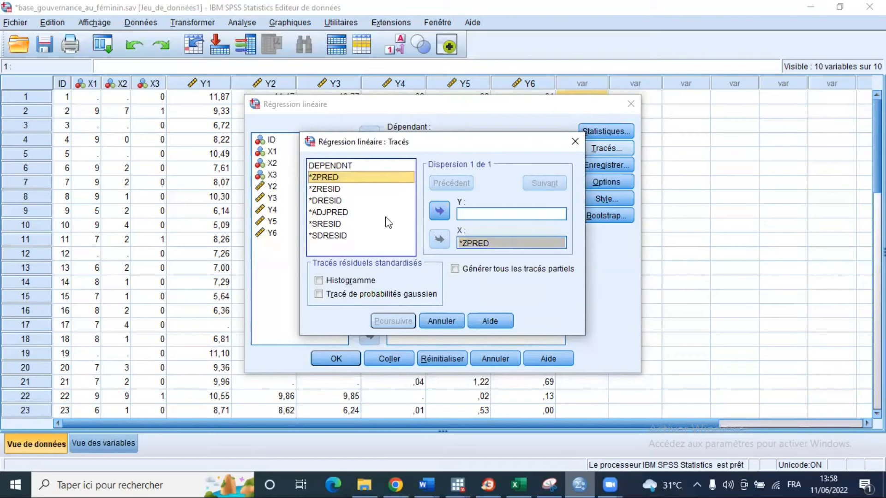
{"action": "left_click", "coordinate": [436, 211]}
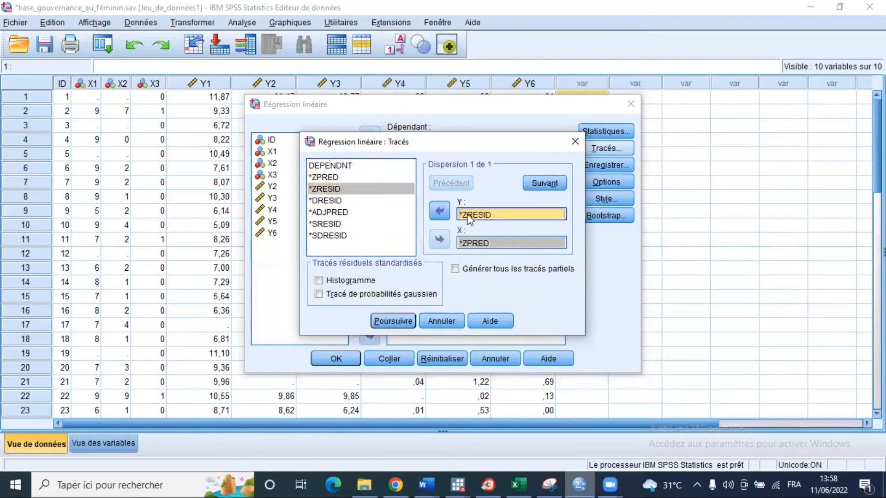
Step: Request the histogram and the normal probability plot of the standardized residuals, and accept the plot settings
{"action": "left_click", "coordinate": [319, 281]}
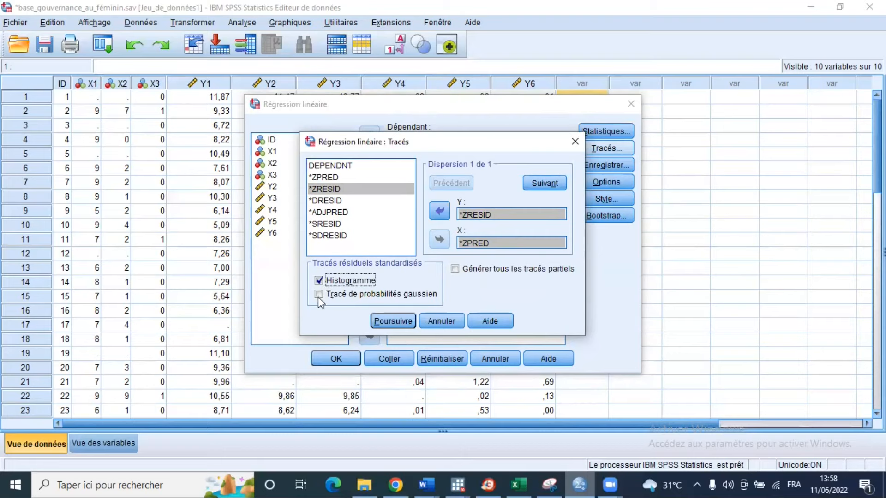
{"action": "left_click", "coordinate": [348, 294]}
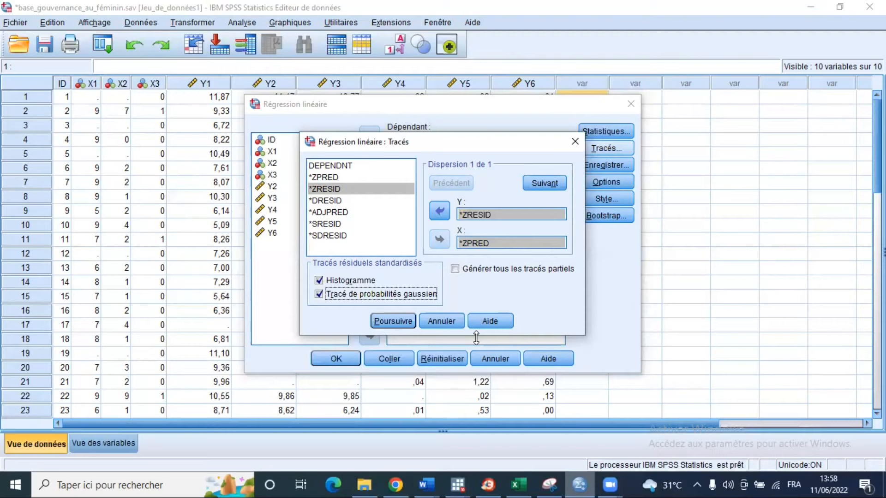
{"action": "left_click", "coordinate": [395, 321]}
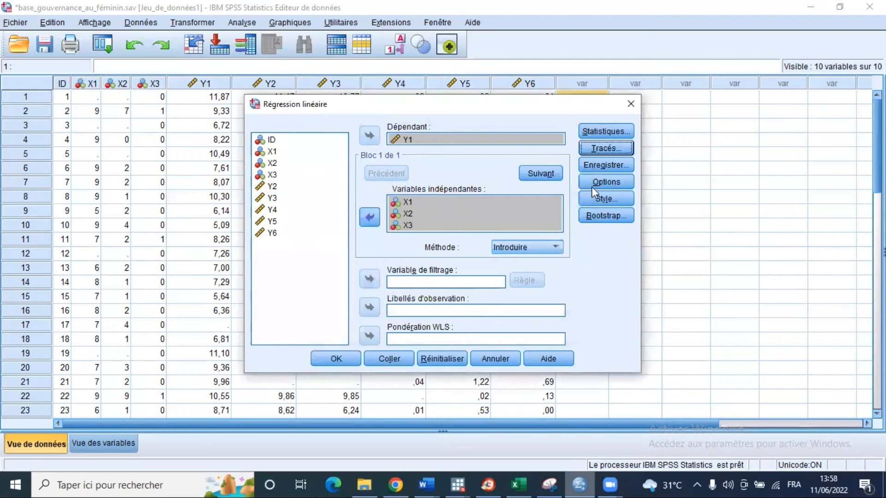
Step: Set the regression to save standardized predicted values and standardized residuals as new variables
{"action": "left_click", "coordinate": [591, 165]}
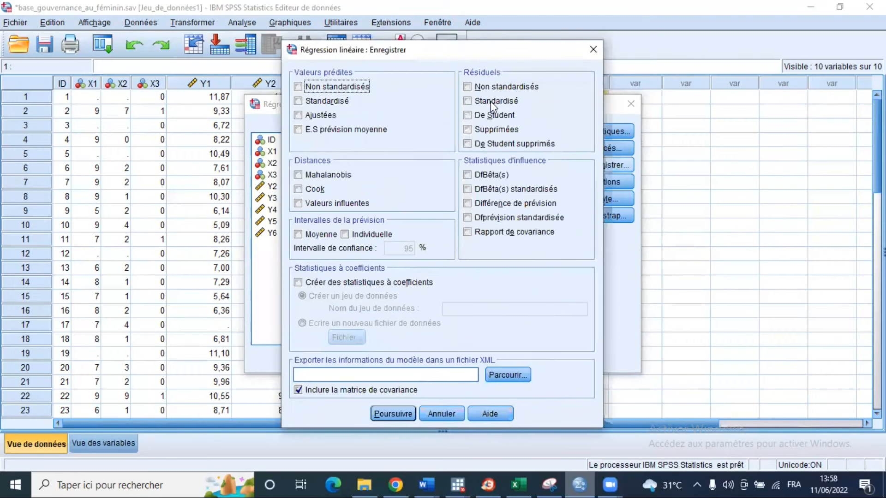
{"action": "left_click", "coordinate": [468, 115]}
{"action": "left_click", "coordinate": [470, 115]}
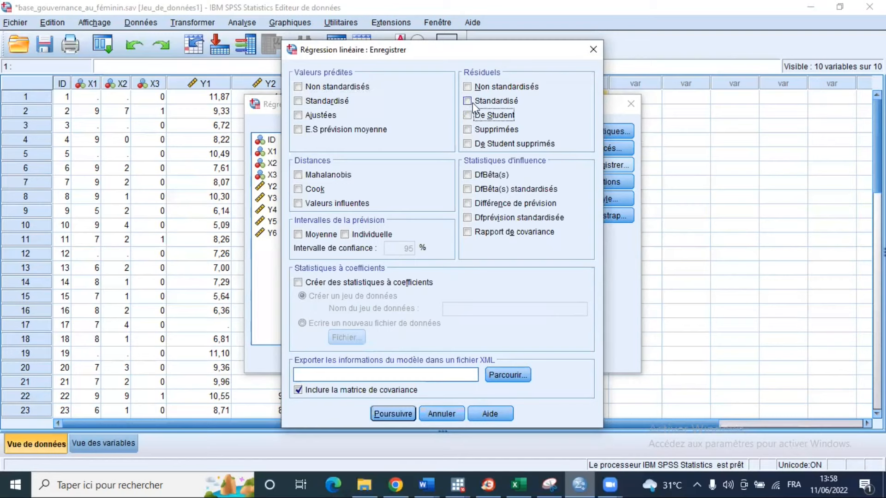
{"action": "left_click", "coordinate": [470, 101]}
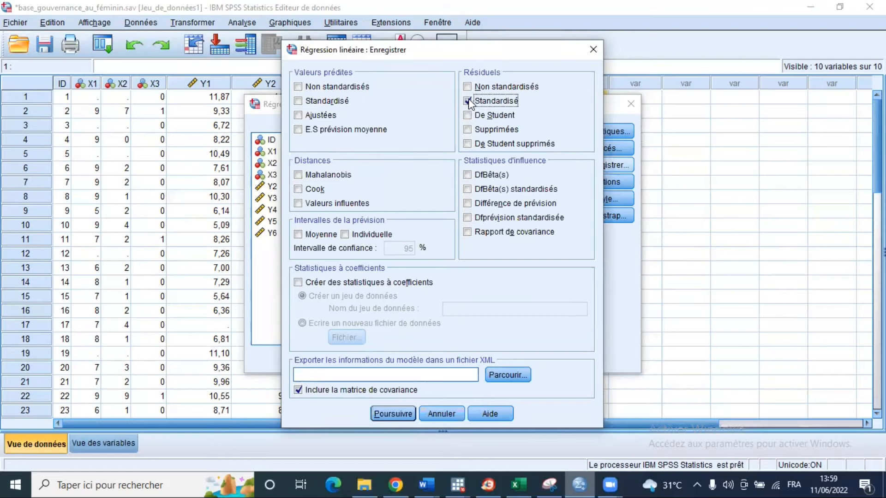
{"action": "left_click", "coordinate": [298, 100]}
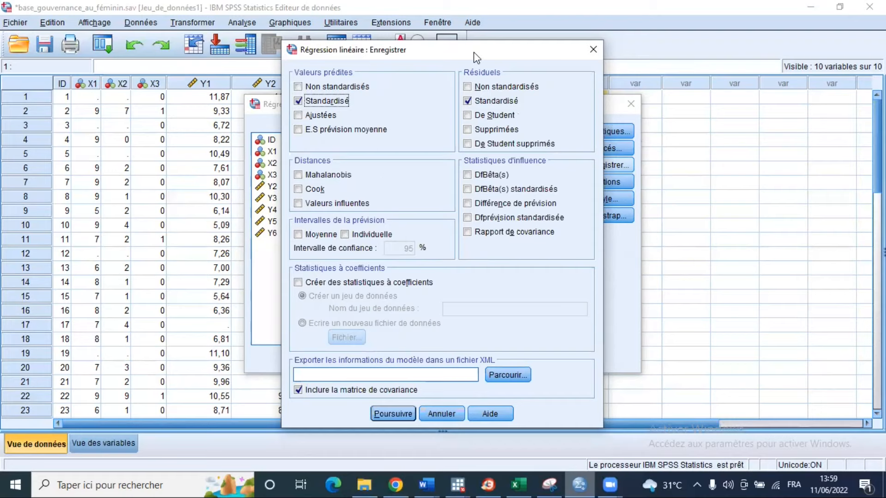
{"action": "left_click_drag", "start_coordinate": [474, 52], "coordinate": [517, 75]}
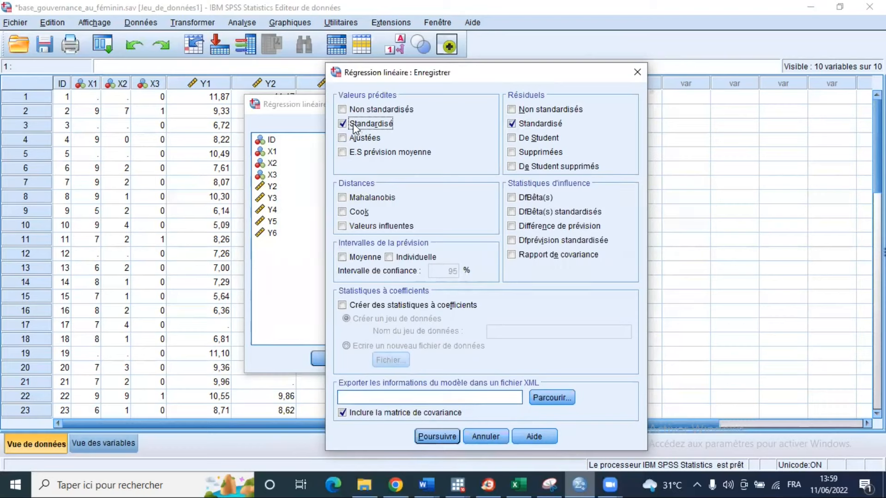
{"action": "left_click", "coordinate": [437, 437]}
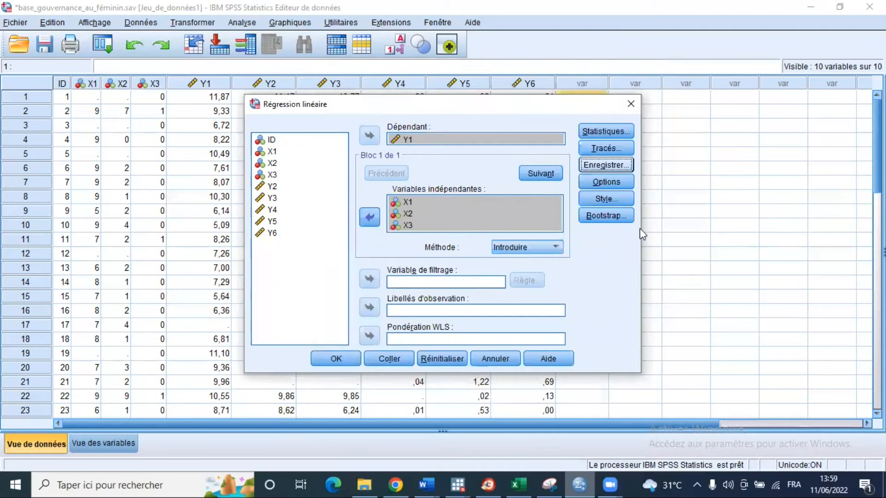
Step: Review the regression's missing-value and constant-term options, keeping the constant in the equation, and recheck the variables chosen for saving
{"action": "left_click", "coordinate": [606, 182]}
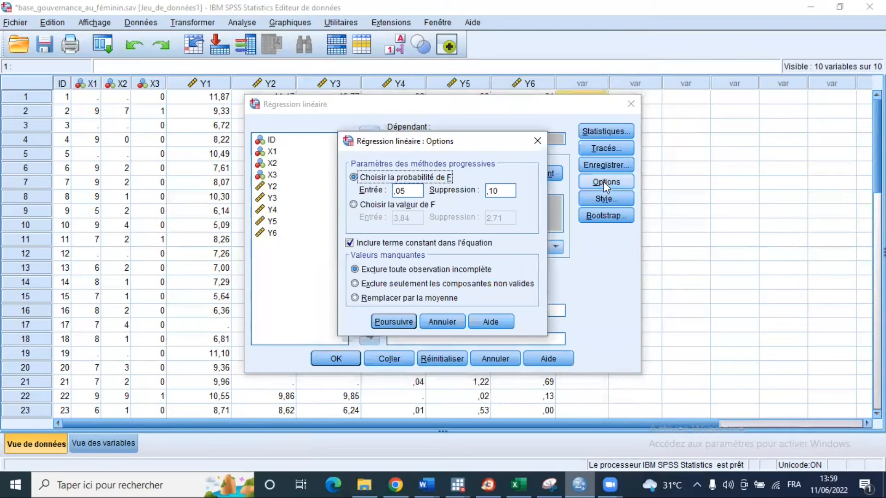
{"action": "left_click", "coordinate": [363, 243]}
{"action": "left_click", "coordinate": [444, 243]}
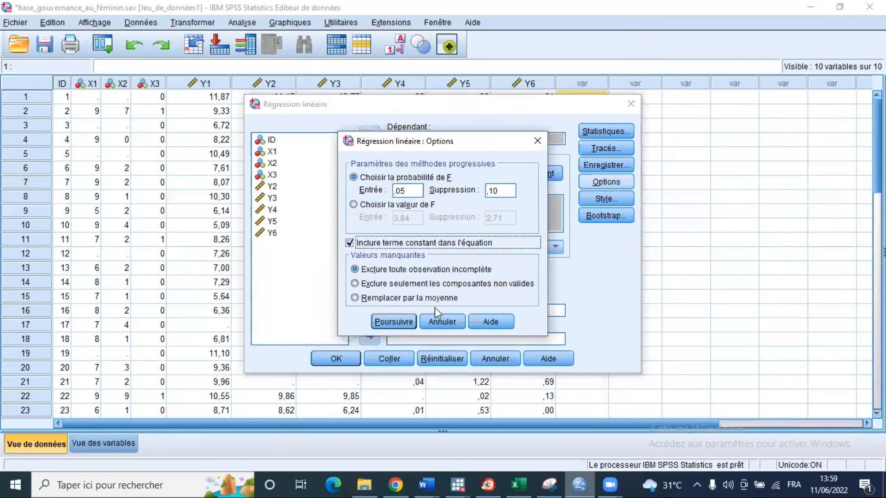
{"action": "left_click", "coordinate": [396, 320]}
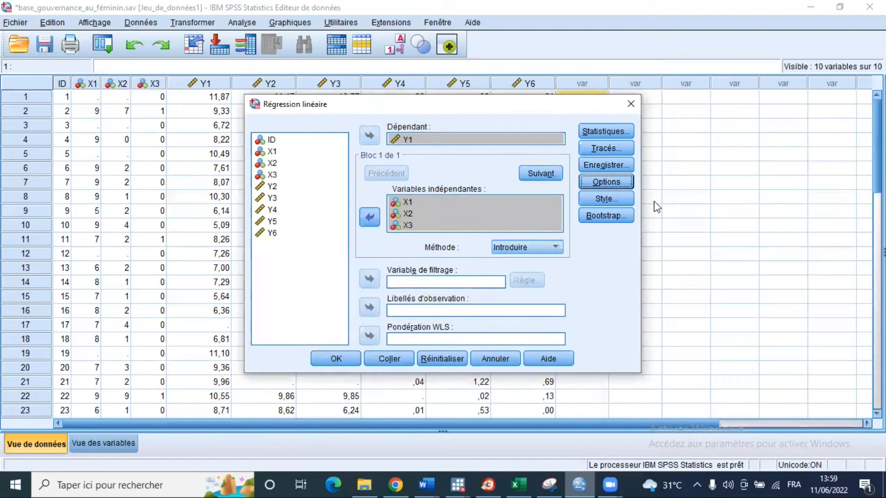
{"action": "left_click", "coordinate": [610, 168]}
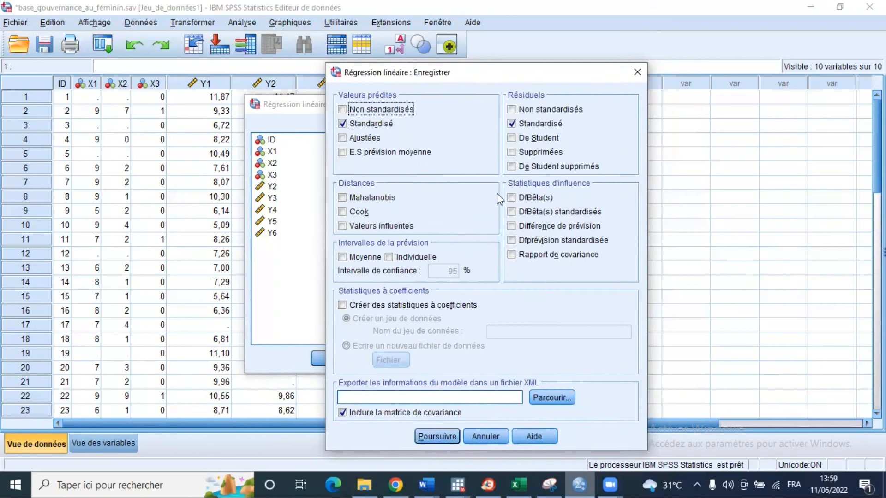
{"action": "left_click", "coordinate": [446, 437]}
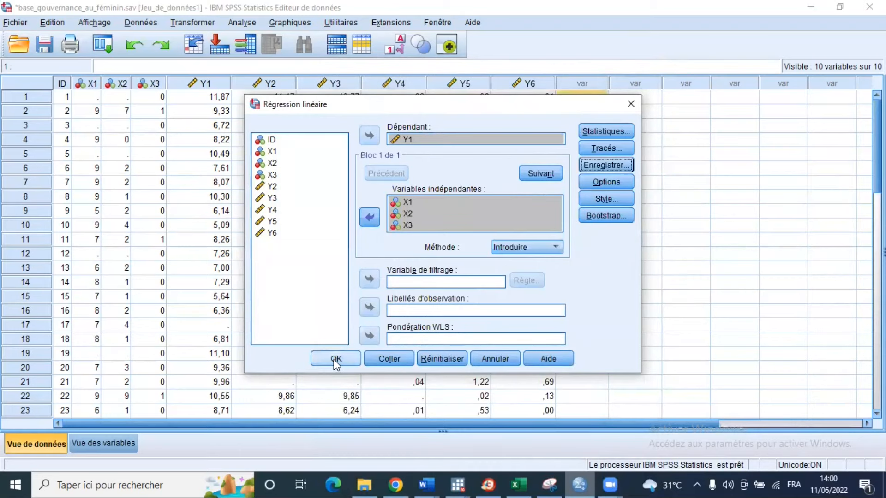
Step: Run the linear regression and examine its model summary, ANOVA, coefficients and residual statistics tables
{"action": "left_click", "coordinate": [334, 359]}
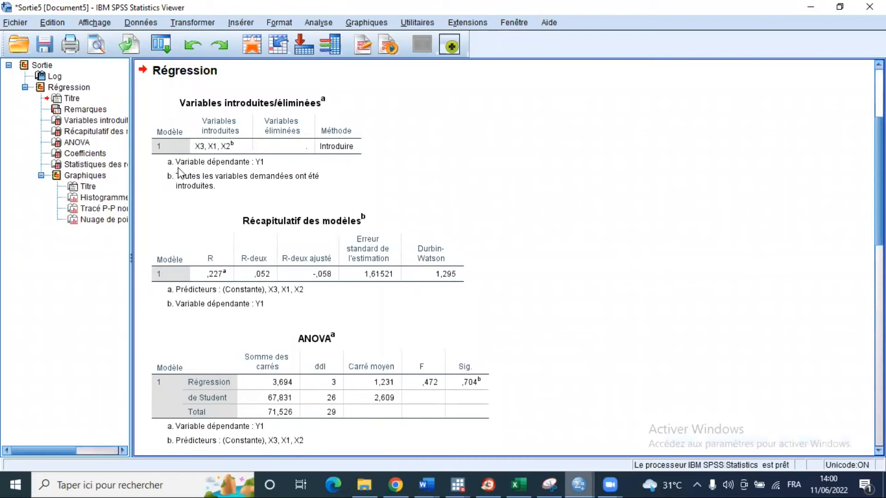
{"action": "scroll", "coordinate": [380, 201], "scroll_direction": "down", "scroll_amount": 3}
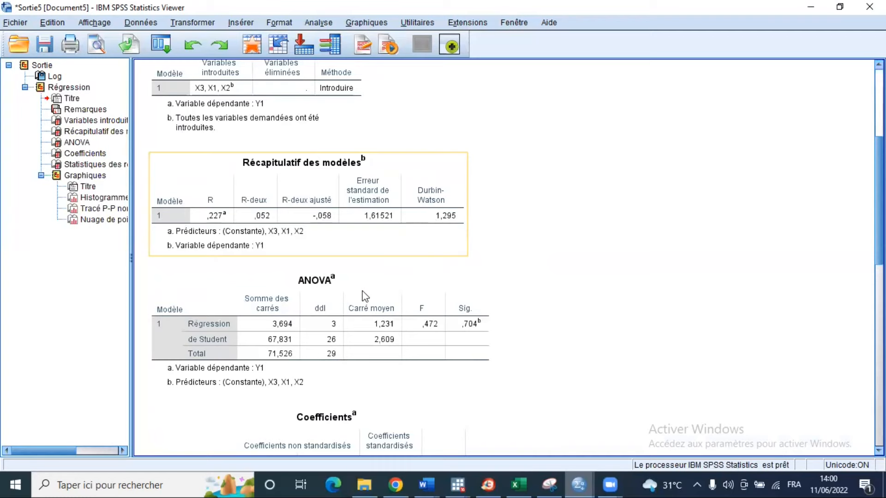
{"action": "scroll", "coordinate": [365, 296], "scroll_direction": "down", "scroll_amount": 2}
{"action": "scroll", "coordinate": [365, 296], "scroll_direction": "down", "scroll_amount": 2}
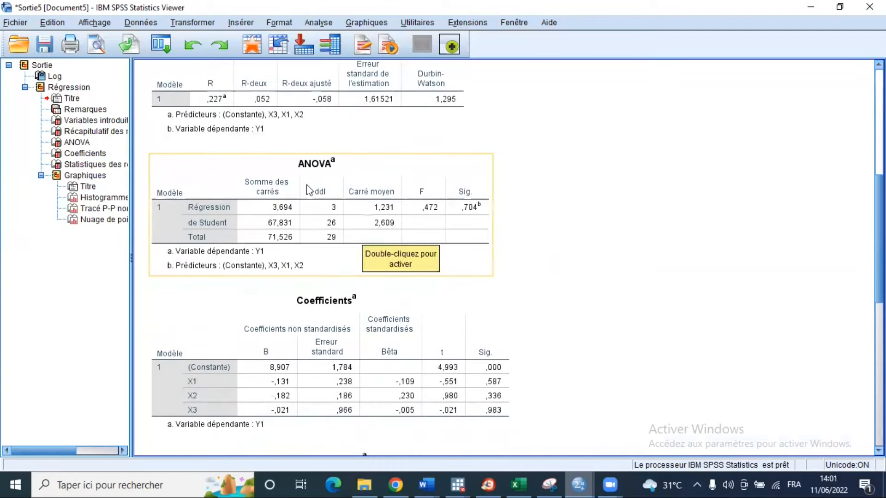
{"action": "scroll", "coordinate": [359, 262], "scroll_direction": "down", "scroll_amount": 4}
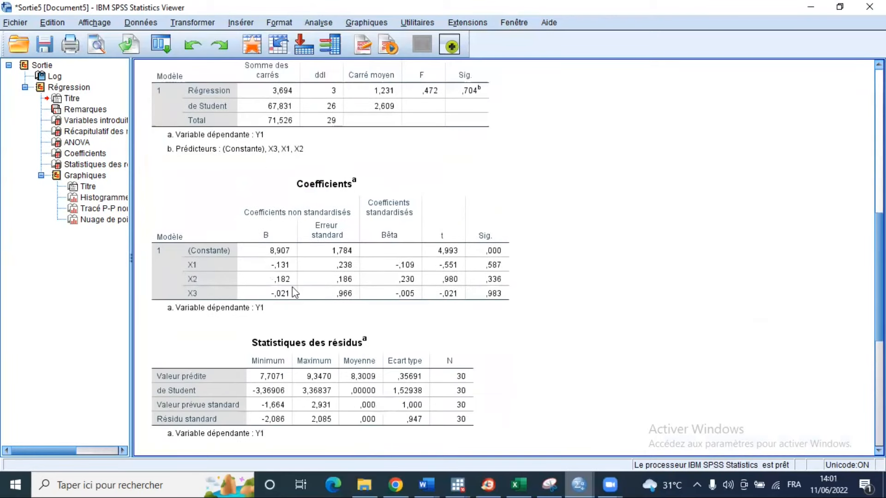
{"action": "left_click", "coordinate": [446, 286]}
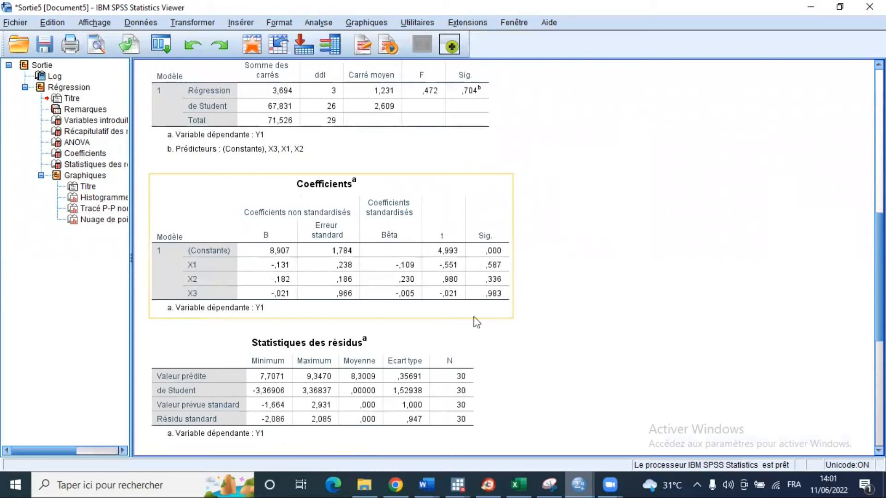
{"action": "left_click", "coordinate": [391, 349]}
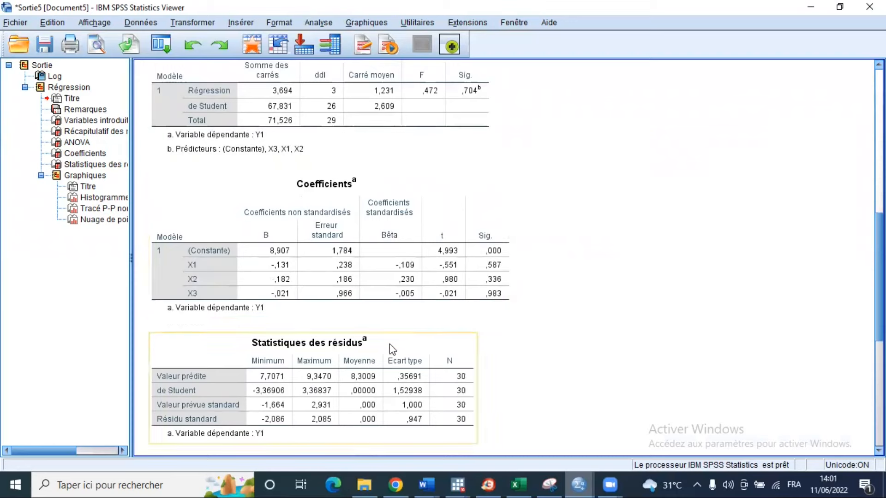
{"action": "scroll", "coordinate": [391, 350], "scroll_direction": "down", "scroll_amount": 3}
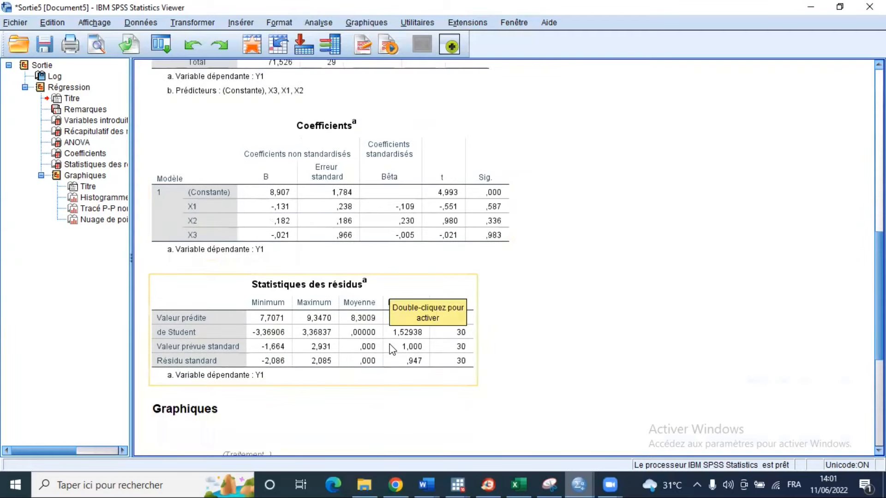
Step: Examine the residual histogram, the normal P-P plot and the scatterplot of standardized residuals against standardized predicted values
{"action": "scroll", "coordinate": [391, 349], "scroll_direction": "down", "scroll_amount": 9}
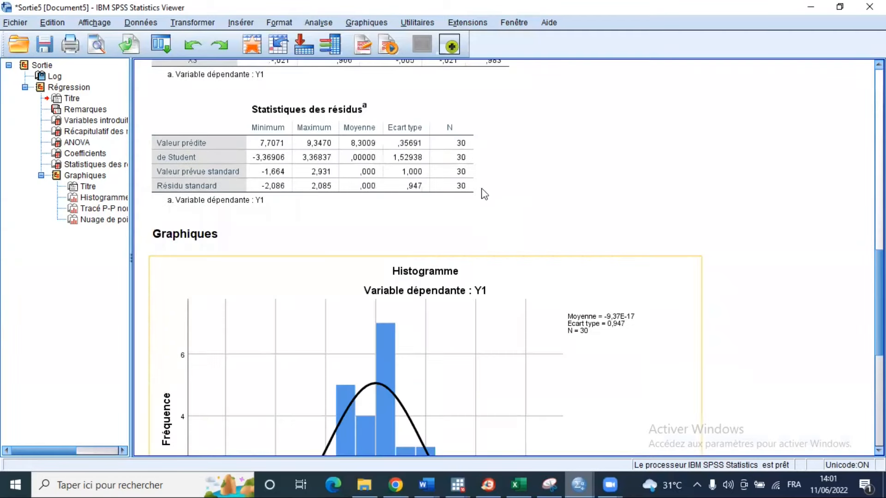
{"action": "scroll", "coordinate": [436, 203], "scroll_direction": "down", "scroll_amount": 6}
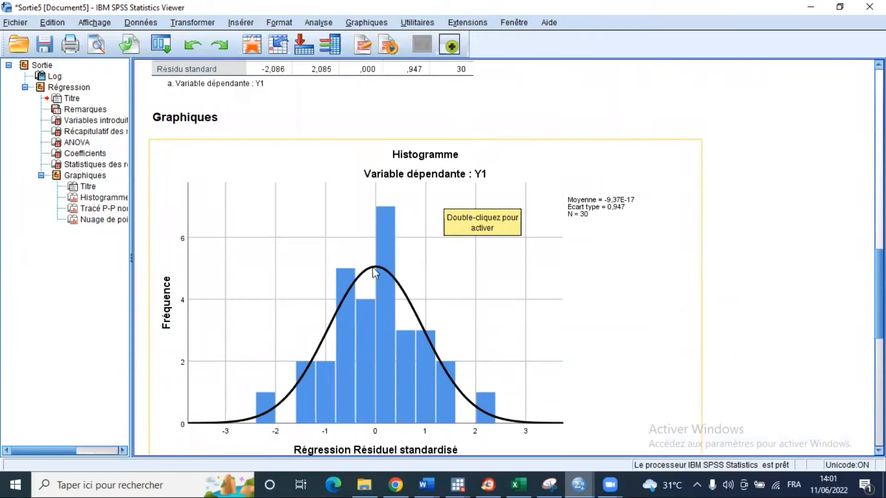
{"action": "scroll", "coordinate": [365, 241], "scroll_direction": "down", "scroll_amount": 3}
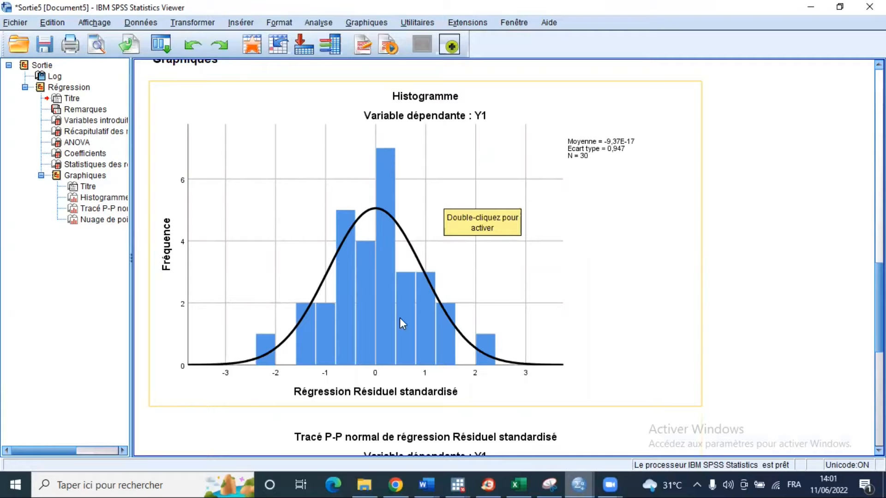
{"action": "scroll", "coordinate": [400, 323], "scroll_direction": "down", "scroll_amount": 5}
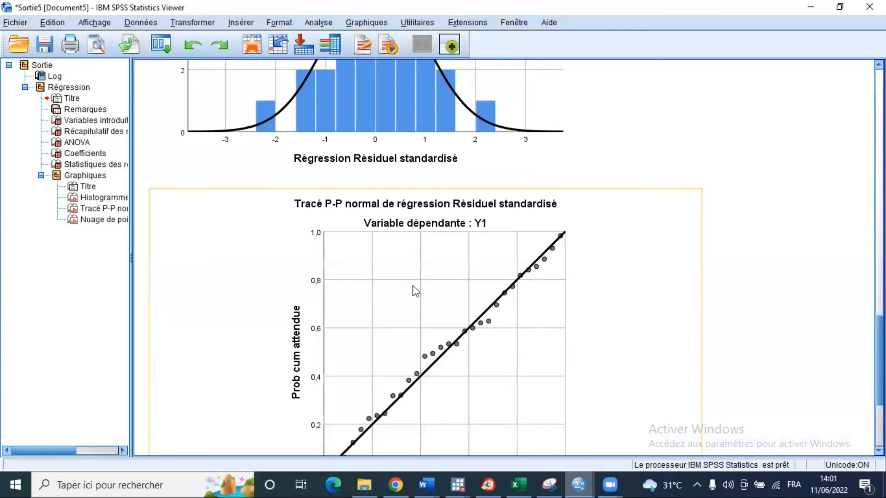
{"action": "scroll", "coordinate": [314, 89], "scroll_direction": "down", "scroll_amount": 3}
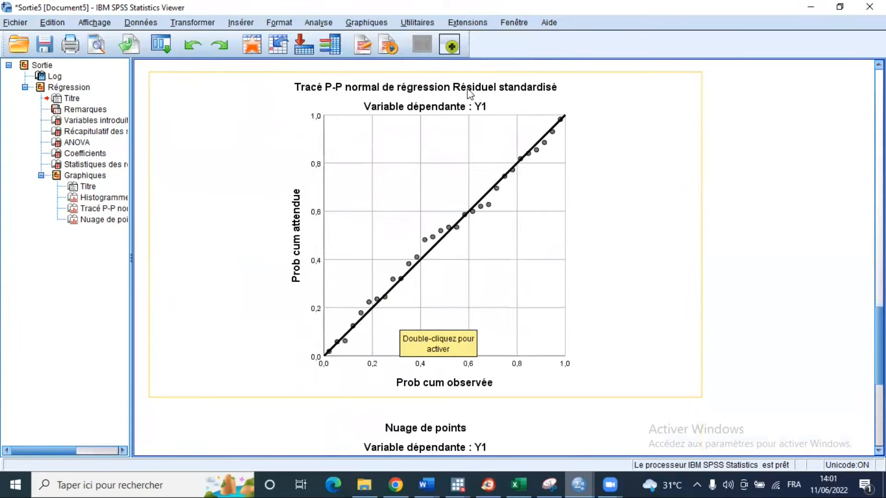
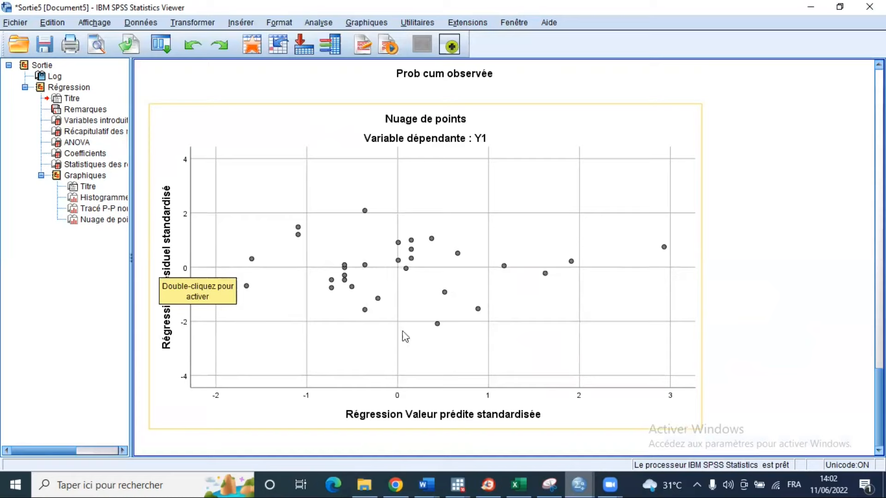
{"action": "scroll", "coordinate": [402, 334], "scroll_direction": "up", "scroll_amount": 5}
{"action": "scroll", "coordinate": [347, 336], "scroll_direction": "up", "scroll_amount": 1}
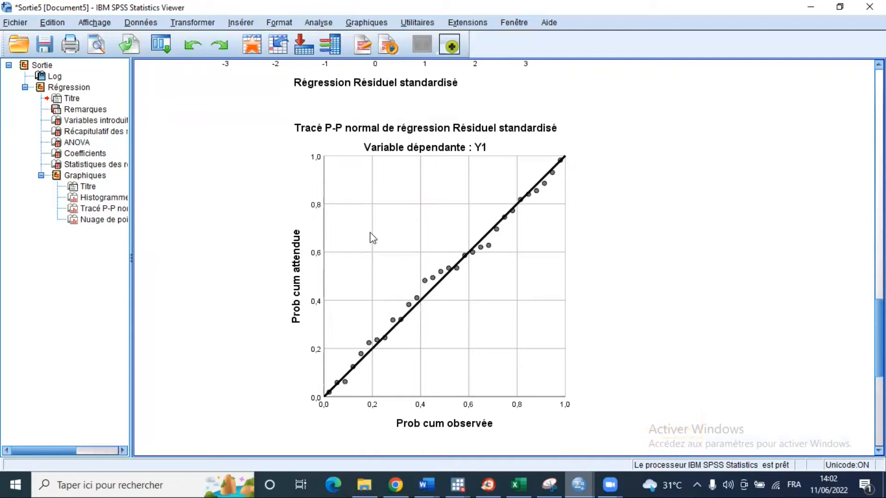
{"action": "scroll", "coordinate": [371, 235], "scroll_direction": "up", "scroll_amount": 10}
{"action": "scroll", "coordinate": [373, 235], "scroll_direction": "down", "scroll_amount": 15}
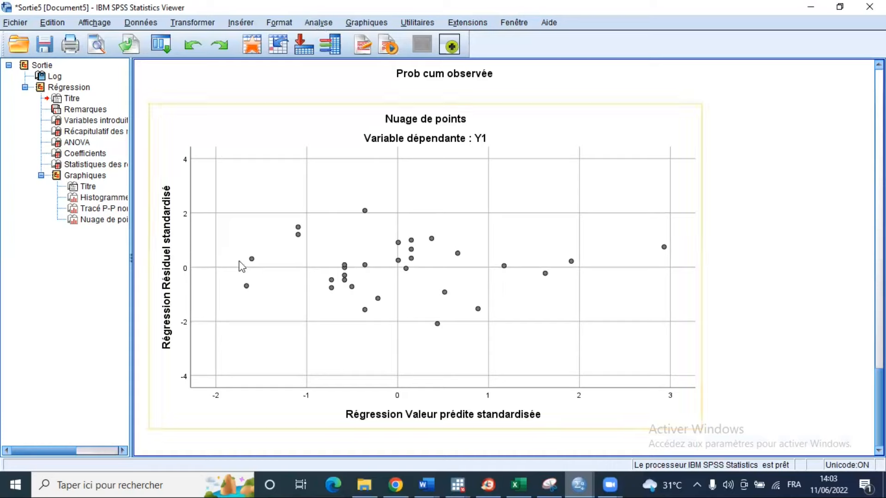
Step: Start an Explore analysis with Standardized Residual as the dependent variable
{"action": "left_click", "coordinate": [313, 23]}
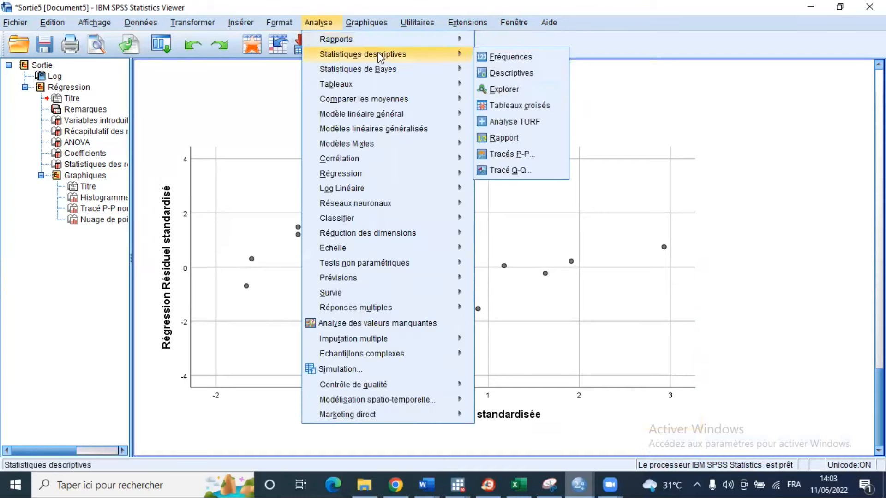
{"action": "mouse_move", "coordinate": [459, 55]}
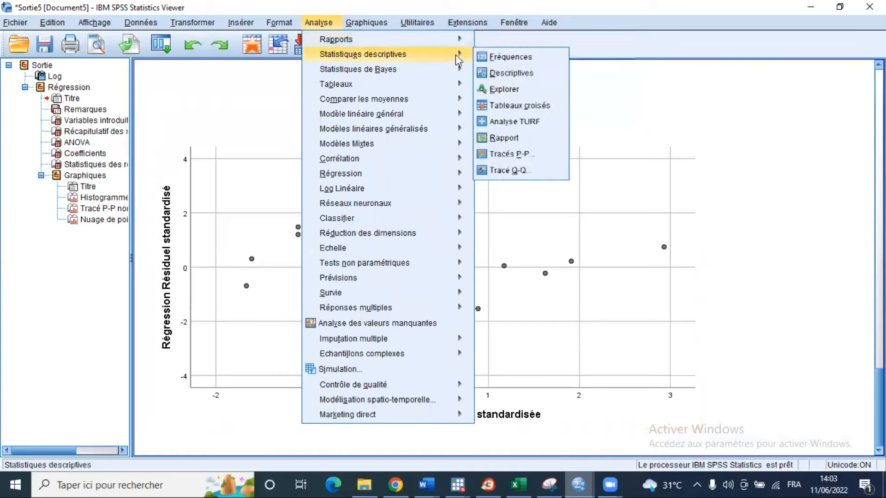
{"action": "left_click", "coordinate": [508, 90]}
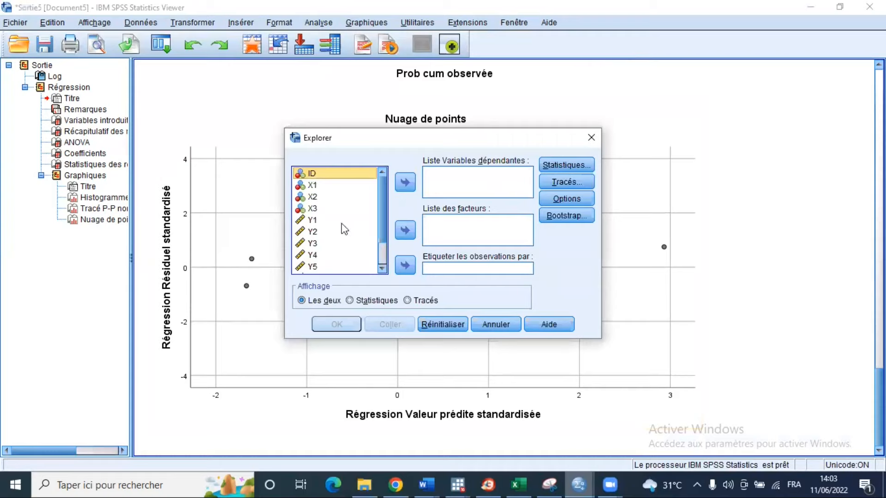
{"action": "scroll", "coordinate": [353, 272], "scroll_direction": "down", "scroll_amount": 1}
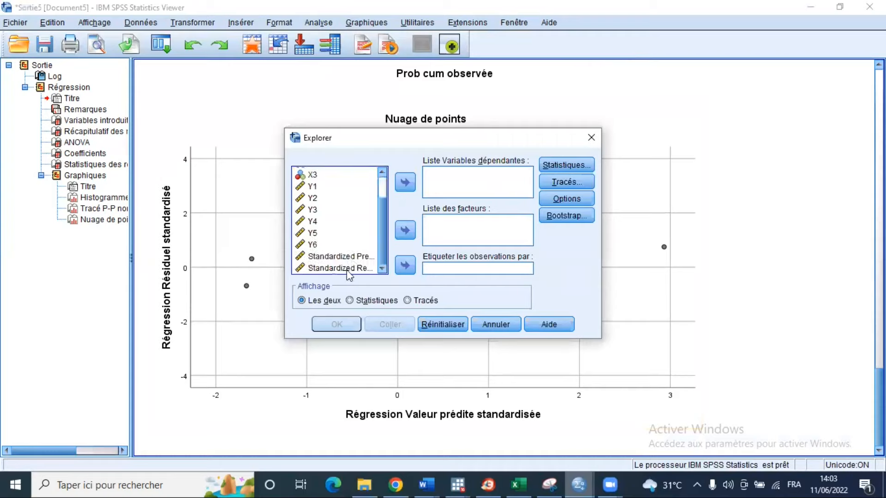
{"action": "left_click", "coordinate": [348, 270]}
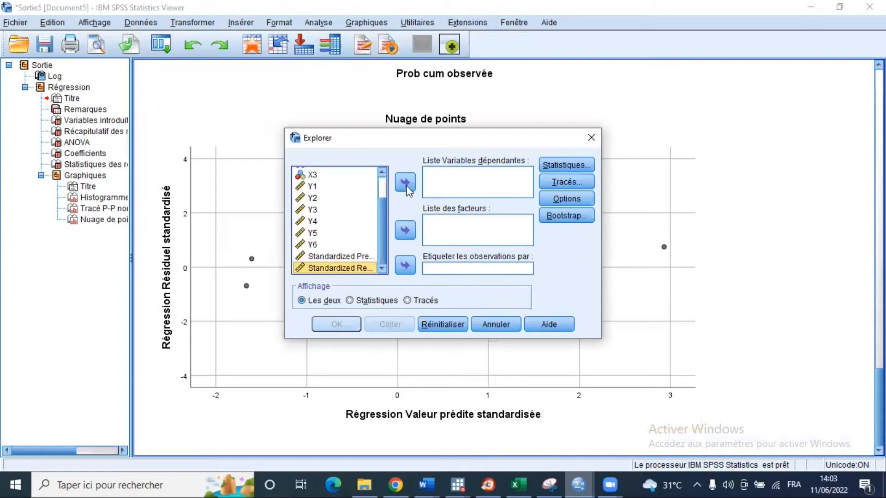
{"action": "left_click", "coordinate": [406, 182]}
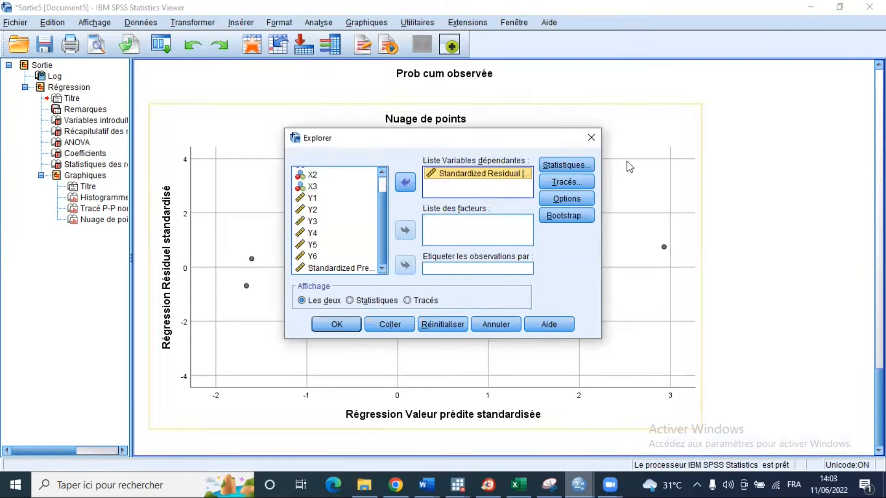
Step: Check the Explore statistics, then request normality plots with tests and accept the plot settings
{"action": "left_click", "coordinate": [561, 166]}
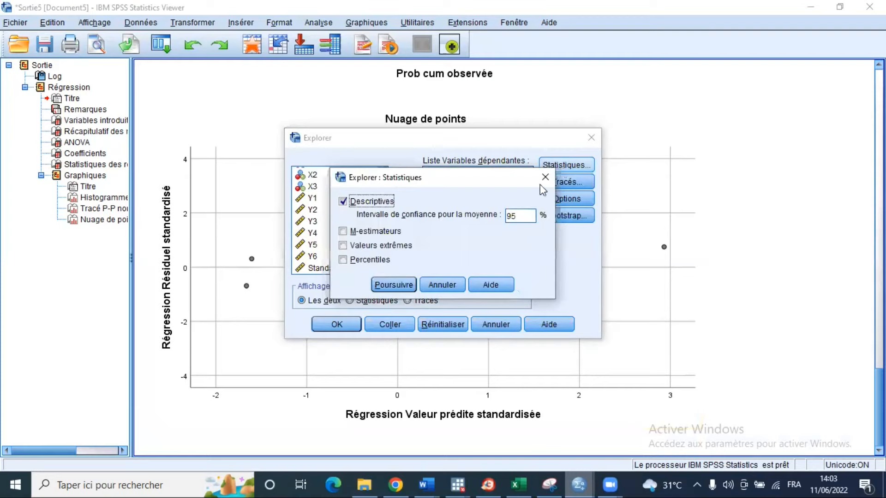
{"action": "left_click", "coordinate": [545, 177]}
{"action": "left_click", "coordinate": [563, 182]}
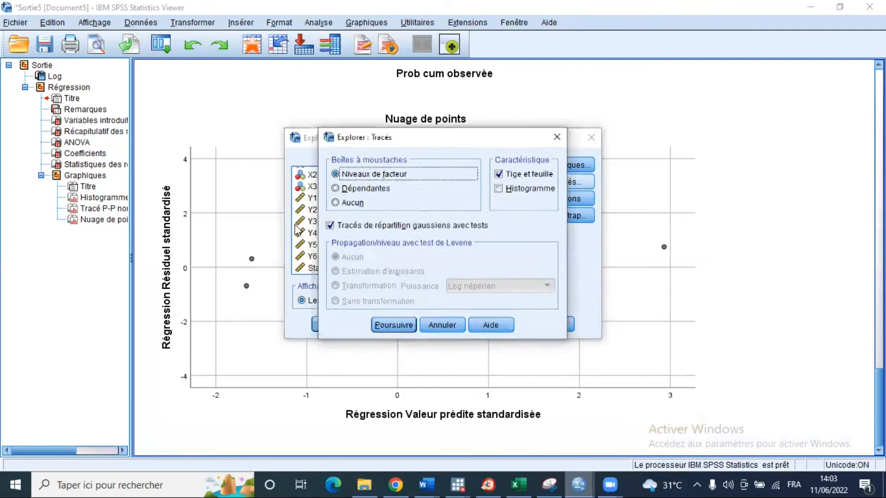
{"action": "left_click", "coordinate": [330, 226]}
{"action": "left_click", "coordinate": [333, 226]}
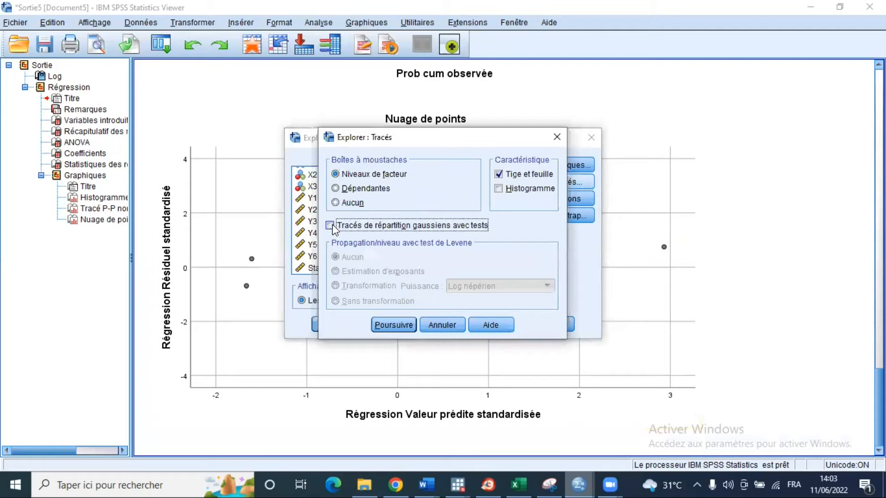
{"action": "left_click", "coordinate": [330, 225]}
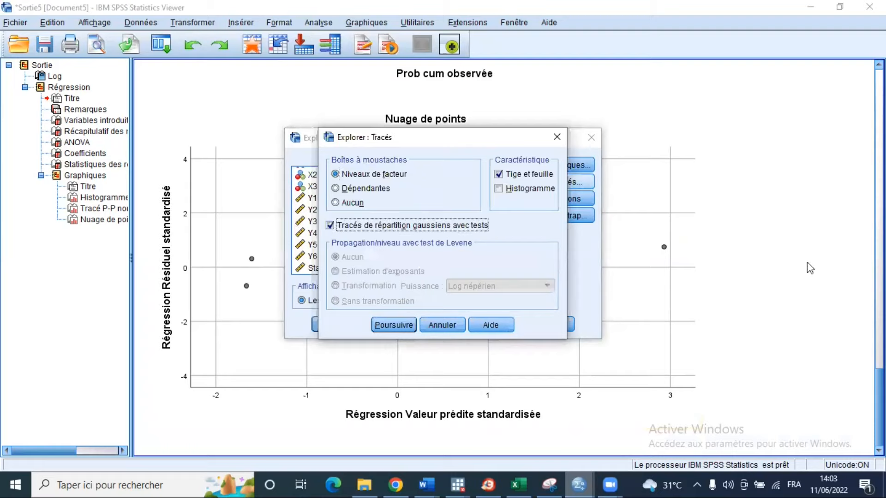
{"action": "left_click", "coordinate": [330, 227]}
{"action": "left_click", "coordinate": [330, 226]}
{"action": "left_click", "coordinate": [331, 227]}
{"action": "left_click", "coordinate": [330, 227]}
{"action": "left_click", "coordinate": [406, 325]}
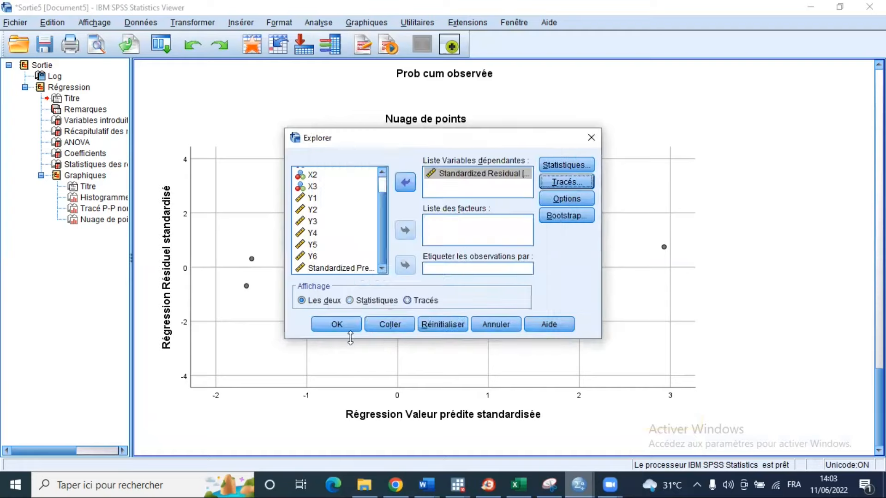
Step: Keep the exclusion of every incomplete case for missing values and run the Explore analysis
{"action": "left_click", "coordinate": [575, 200]}
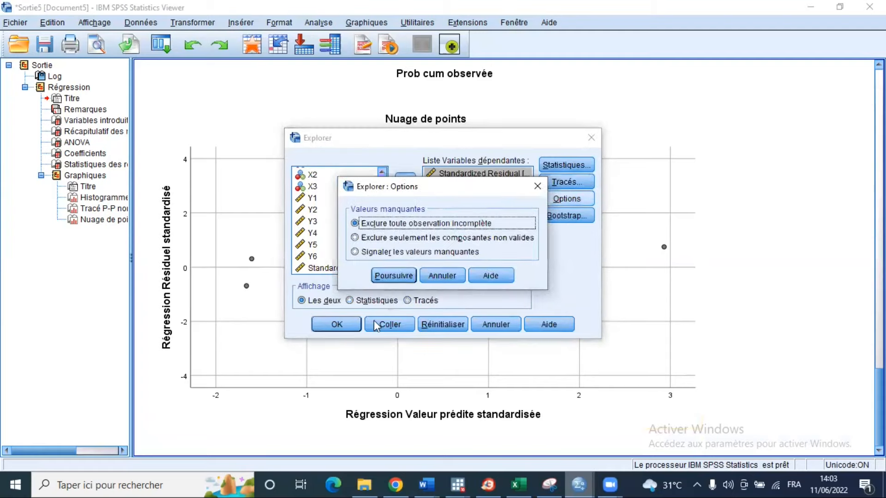
{"action": "key", "text": "Return"}
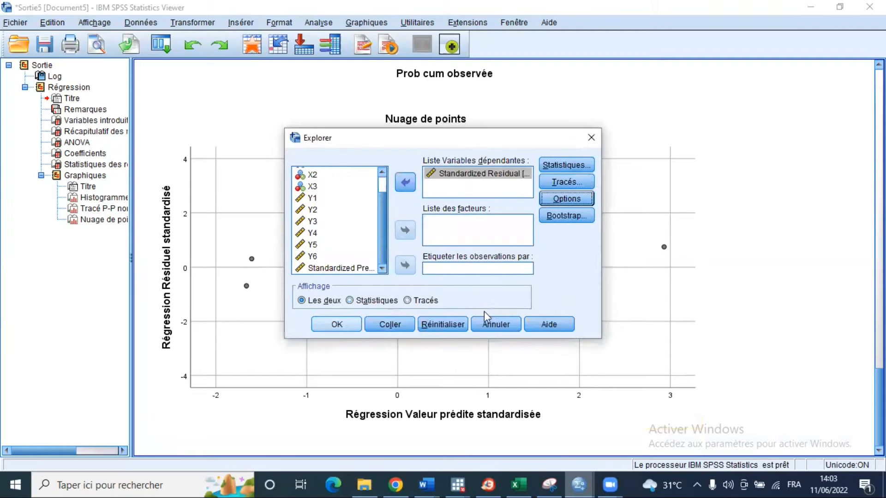
{"action": "key", "text": "Return"}
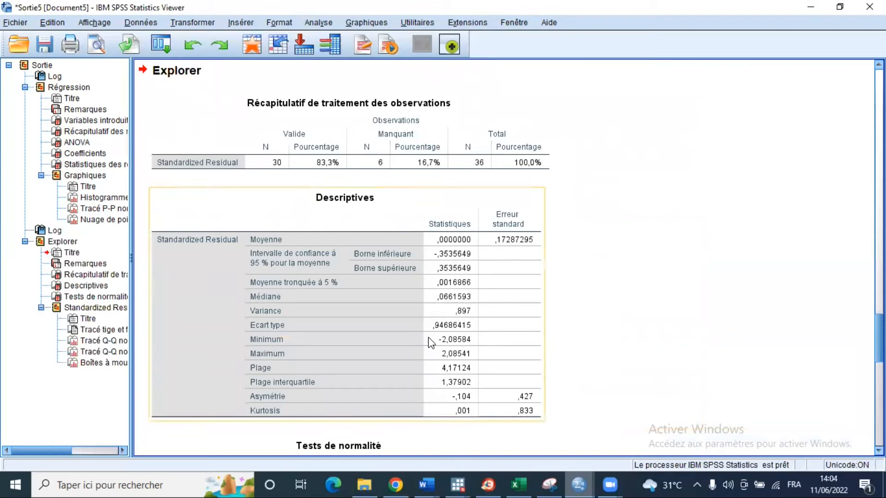
Step: Examine the standardized residual's descriptives and the Kolmogorov-Smirnov and Shapiro-Wilk normality tests
{"action": "scroll", "coordinate": [441, 330], "scroll_direction": "down", "scroll_amount": 3}
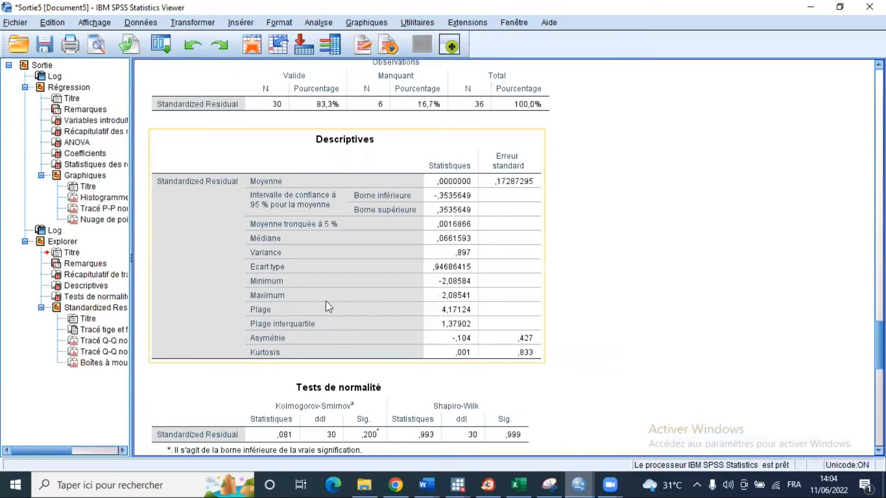
{"action": "scroll", "coordinate": [325, 301], "scroll_direction": "down", "scroll_amount": 3}
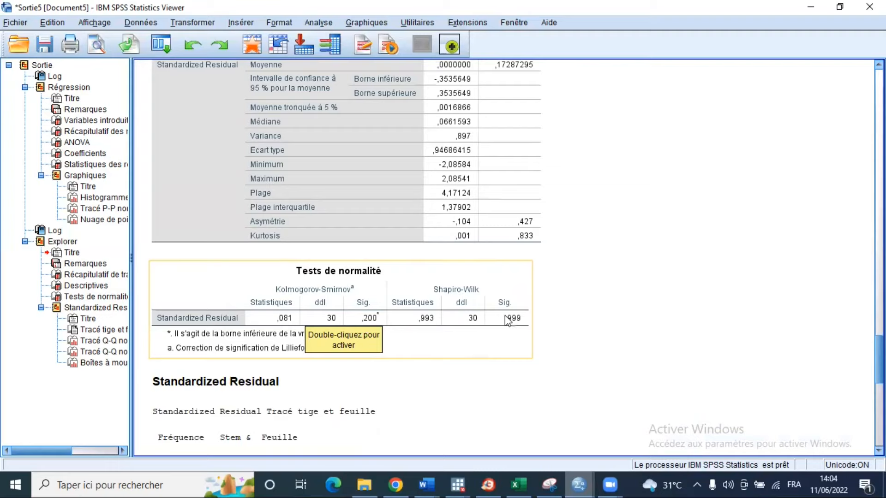
{"action": "left_click", "coordinate": [703, 286]}
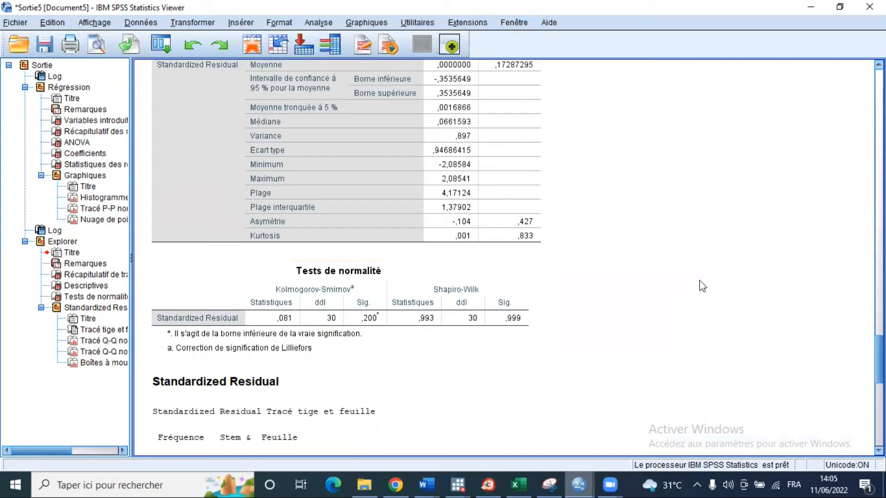
{"action": "left_click", "coordinate": [376, 291]}
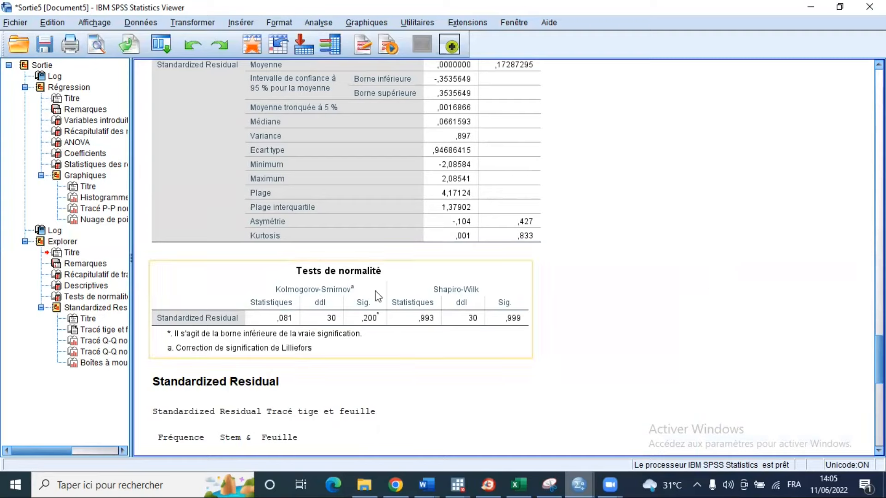
{"action": "scroll", "coordinate": [404, 350], "scroll_direction": "down", "scroll_amount": 1}
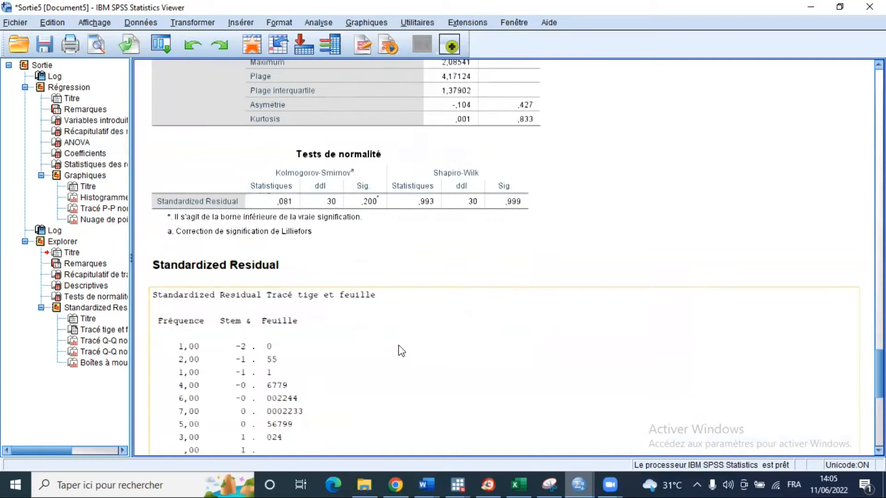
{"action": "scroll", "coordinate": [391, 343], "scroll_direction": "up", "scroll_amount": 1}
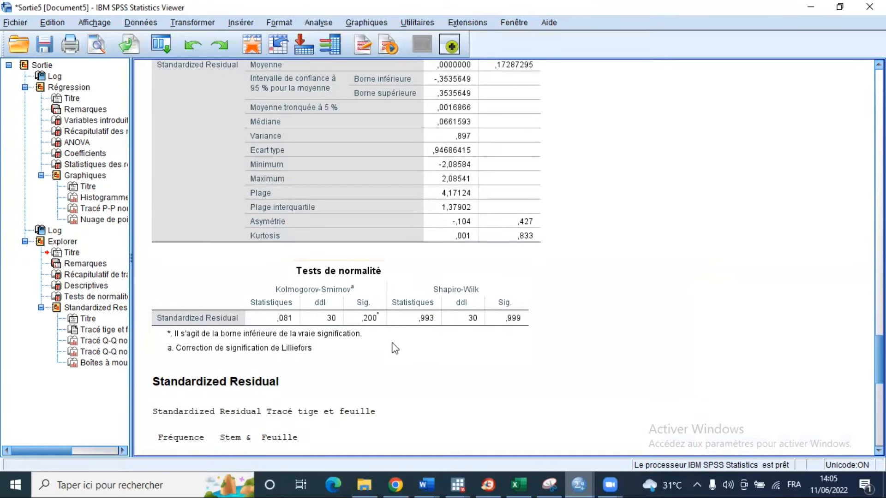
Step: Review the residual scatterplot for Y1, then the regression model summary with its Durbin-Watson statistic and the ANOVA table
{"action": "left_click", "coordinate": [400, 326]}
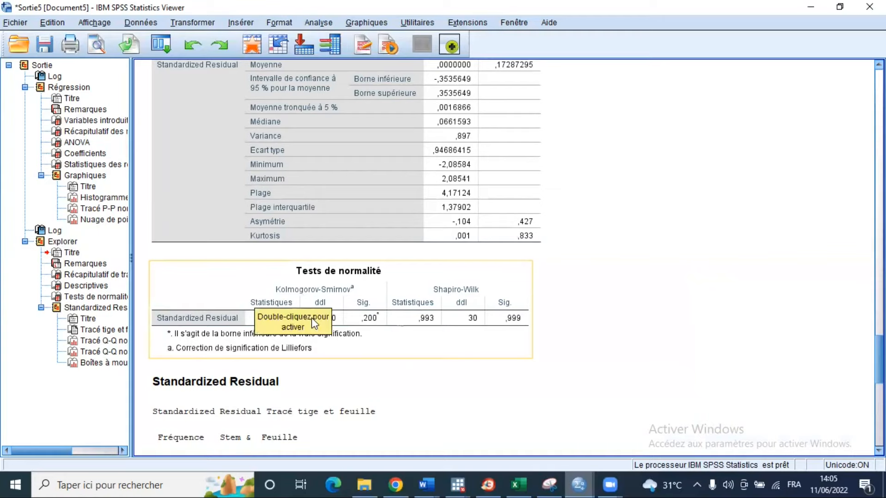
{"action": "scroll", "coordinate": [393, 312], "scroll_direction": "up", "scroll_amount": 10}
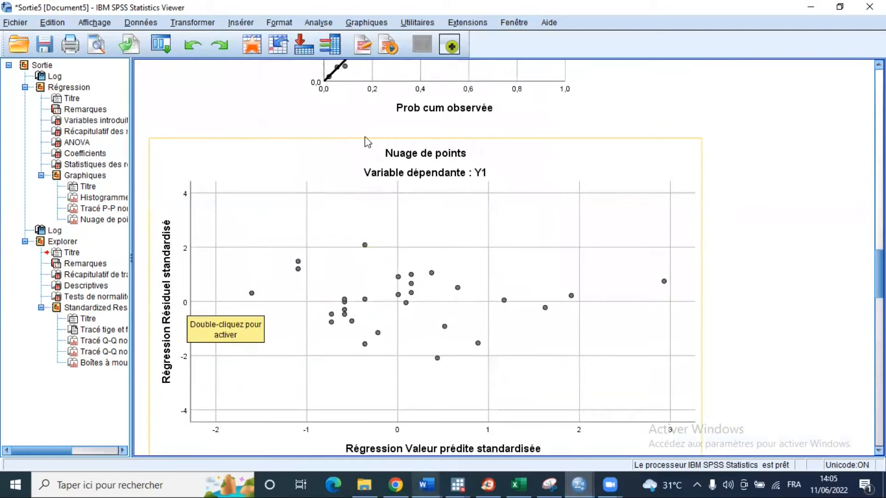
{"action": "scroll", "coordinate": [512, 230], "scroll_direction": "down", "scroll_amount": 2}
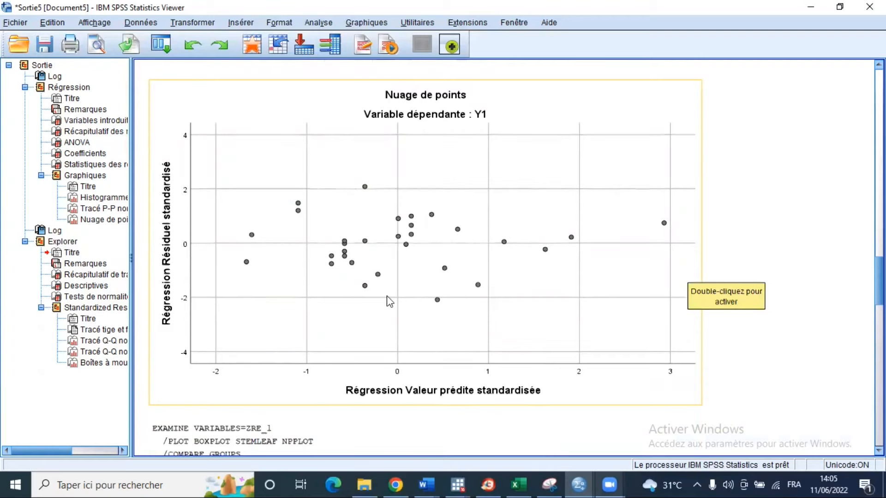
{"action": "scroll", "coordinate": [387, 301], "scroll_direction": "up", "scroll_amount": 10}
{"action": "scroll", "coordinate": [390, 302], "scroll_direction": "up", "scroll_amount": 15}
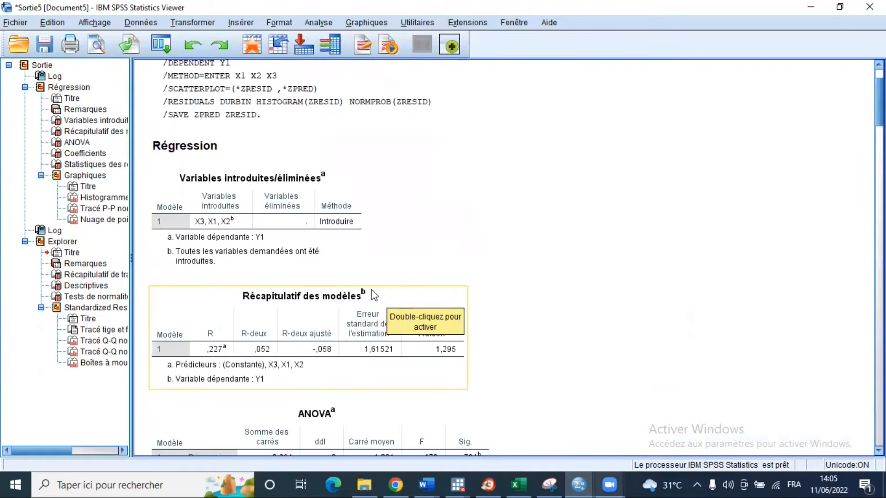
{"action": "scroll", "coordinate": [438, 230], "scroll_direction": "down", "scroll_amount": 4}
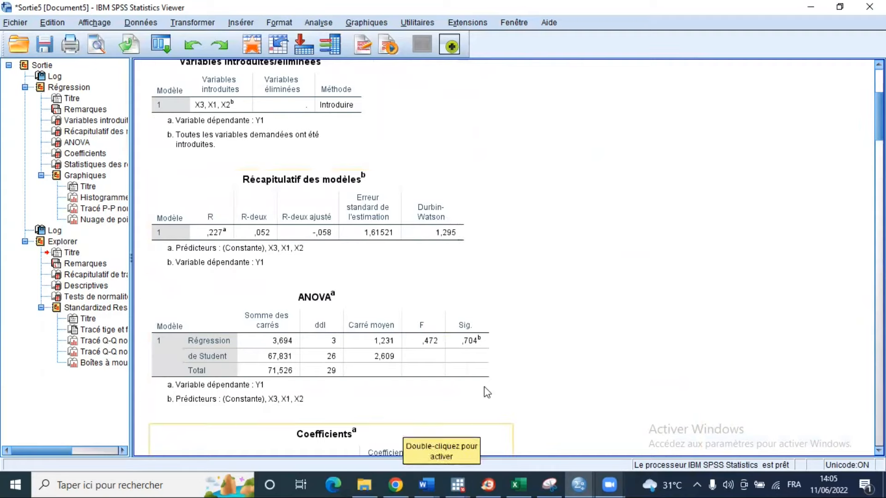
Step: Switch to Chrome, view the Durbin-Watson table in tabel-dw.pdf, and check the number of cases in the SPSS data set
{"action": "key", "text": "alt+Tab"}
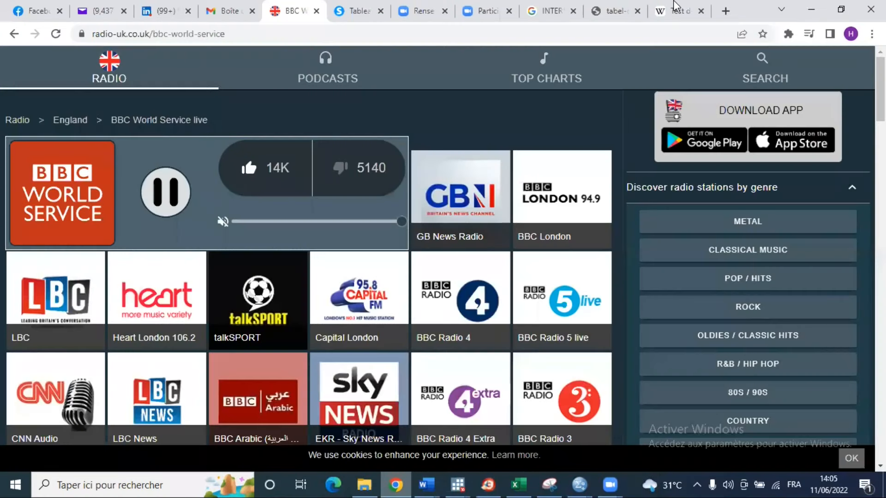
{"action": "left_click", "coordinate": [619, 6]}
{"action": "scroll", "coordinate": [553, 234], "scroll_direction": "down", "scroll_amount": 2}
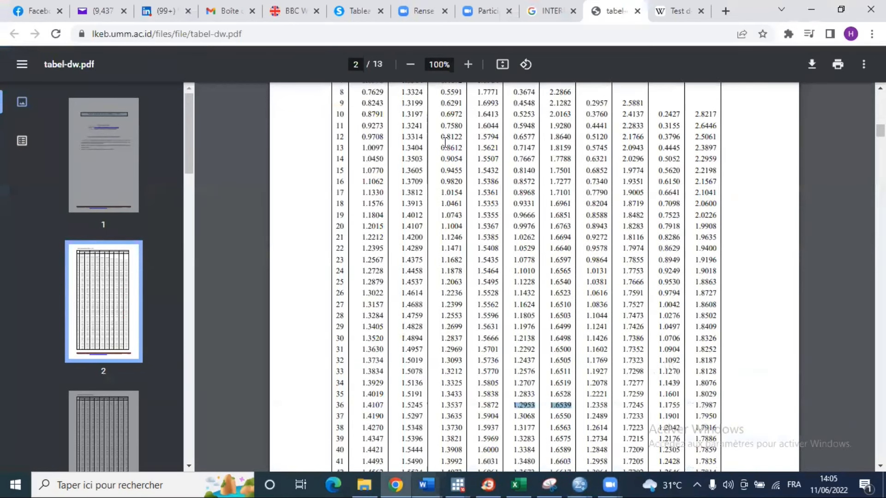
{"action": "scroll", "coordinate": [424, 223], "scroll_direction": "up", "scroll_amount": 4}
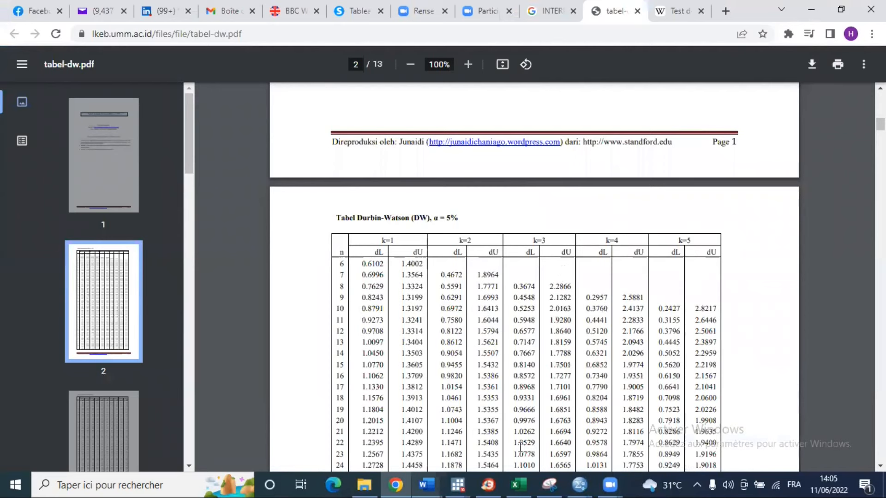
{"action": "scroll", "coordinate": [521, 446], "scroll_direction": "down", "scroll_amount": 1}
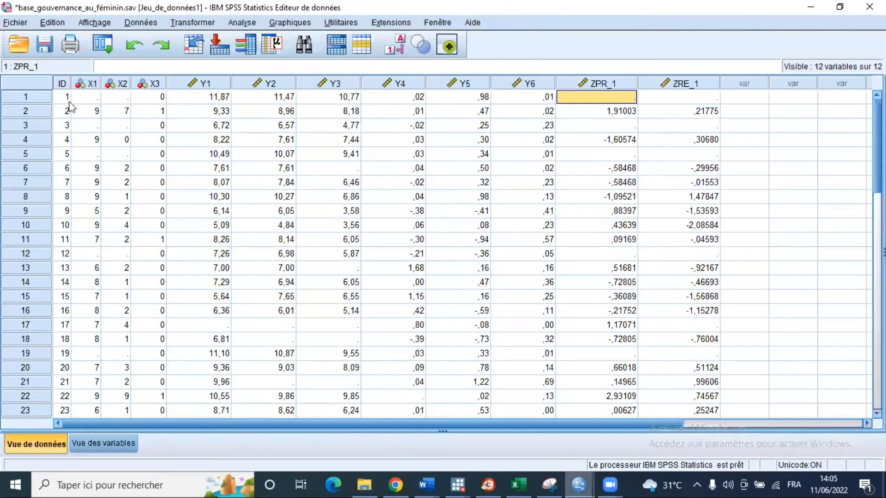
{"action": "scroll", "coordinate": [42, 167], "scroll_direction": "down", "scroll_amount": 10}
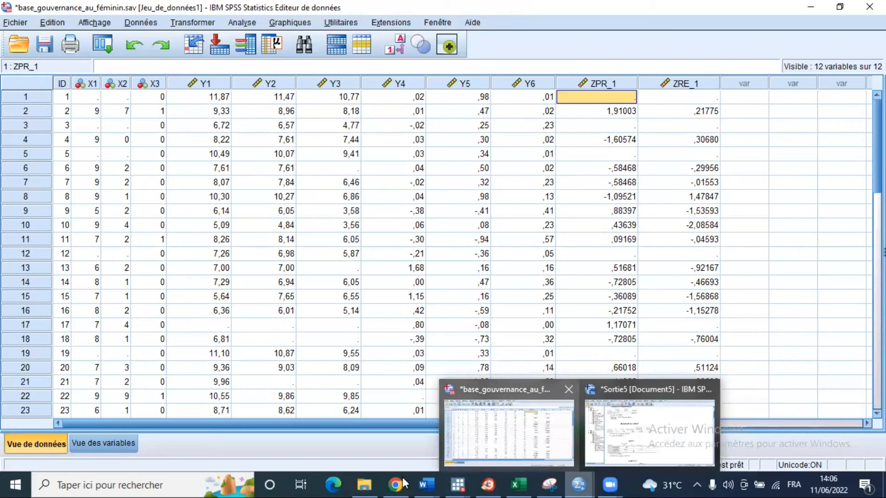
{"action": "left_click", "coordinate": [421, 484]}
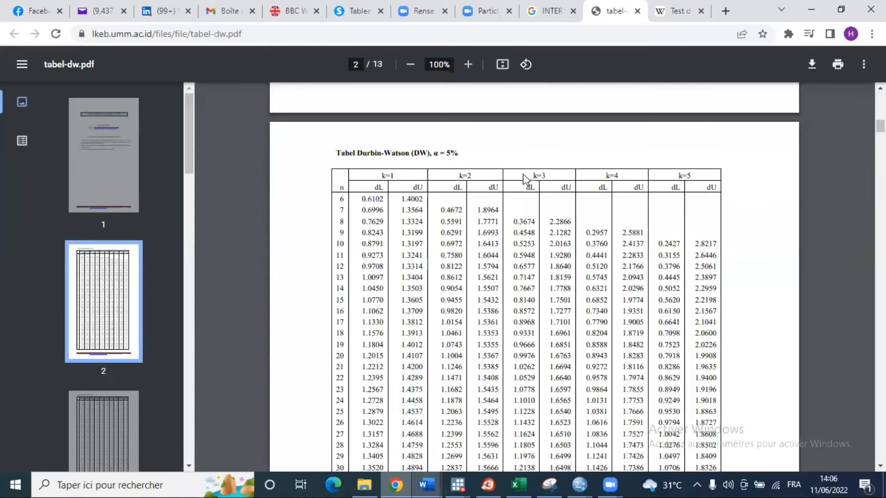
Step: Look up the dL and dU critical values for k=3 and n=36 in the 5% Durbin-Watson table
{"action": "double_click", "coordinate": [544, 176]}
{"action": "double_click", "coordinate": [530, 188]}
{"action": "double_click", "coordinate": [567, 187]}
{"action": "scroll", "coordinate": [341, 438], "scroll_direction": "down", "scroll_amount": 1}
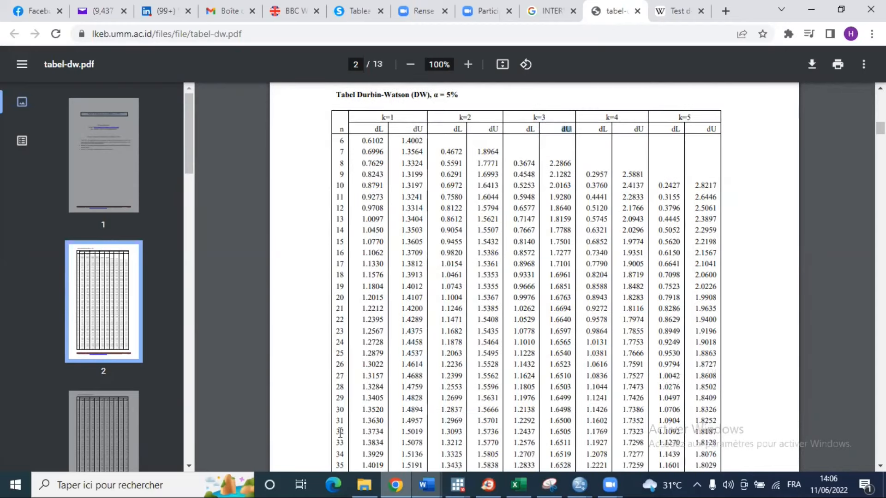
{"action": "scroll", "coordinate": [341, 430], "scroll_direction": "down", "scroll_amount": 2}
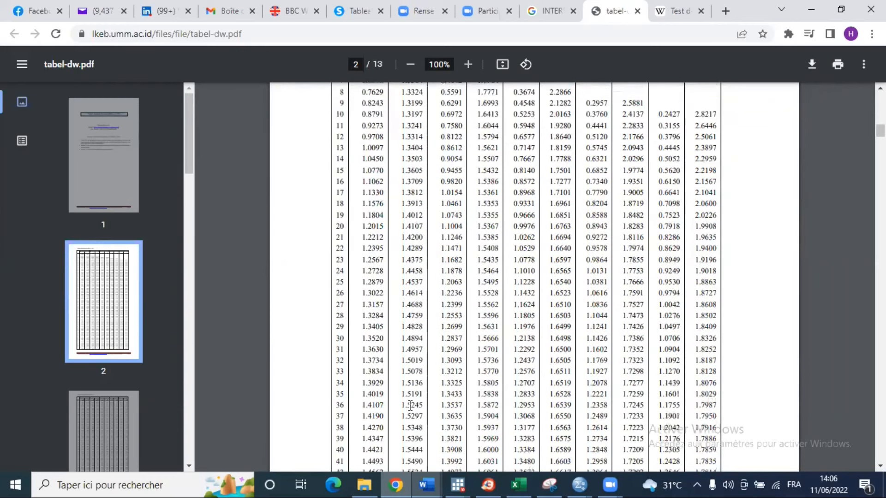
{"action": "double_click", "coordinate": [521, 409]}
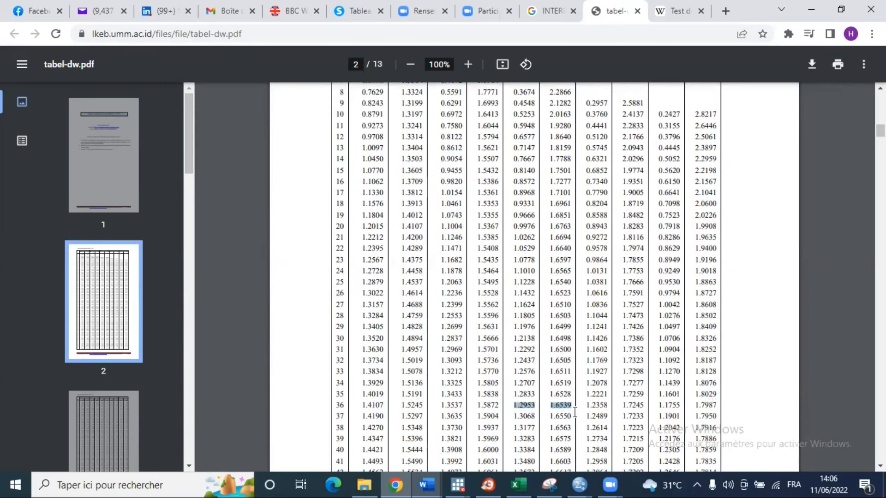
Step: Consult the decision intervals in the Wikipedia article on the Durbin-Watson test, highlighting the "Hypothèse nulle valide" zone
{"action": "left_click", "coordinate": [677, 7]}
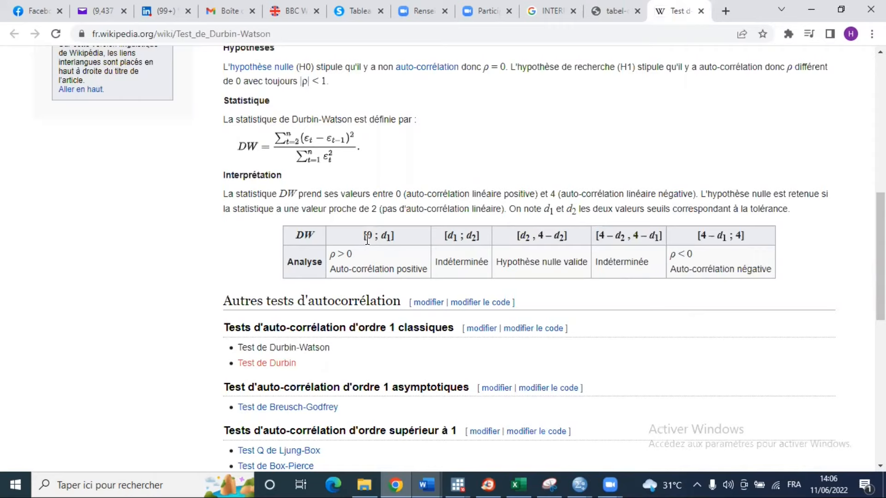
{"action": "left_click_drag", "start_coordinate": [368, 236], "coordinate": [391, 236]}
{"action": "left_click_drag", "start_coordinate": [498, 262], "coordinate": [584, 272]}
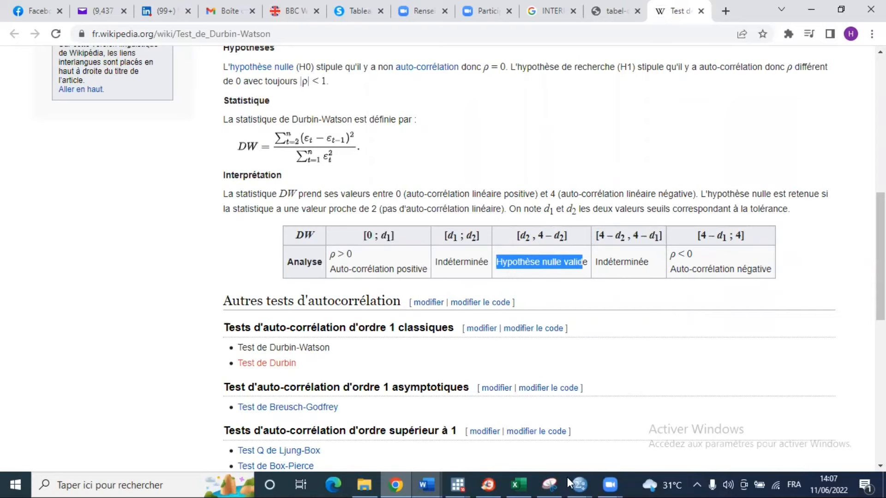
Step: Compare the Durbin-Watson statistic in the SPSS model summary with the dL and dU values in tabel-dw.pdf
{"action": "key", "text": "alt+Tab"}
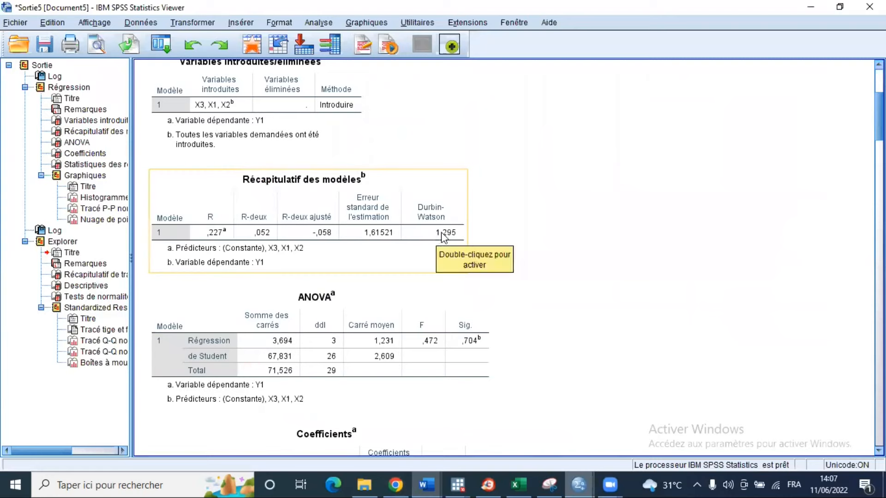
{"action": "left_click", "coordinate": [442, 233]}
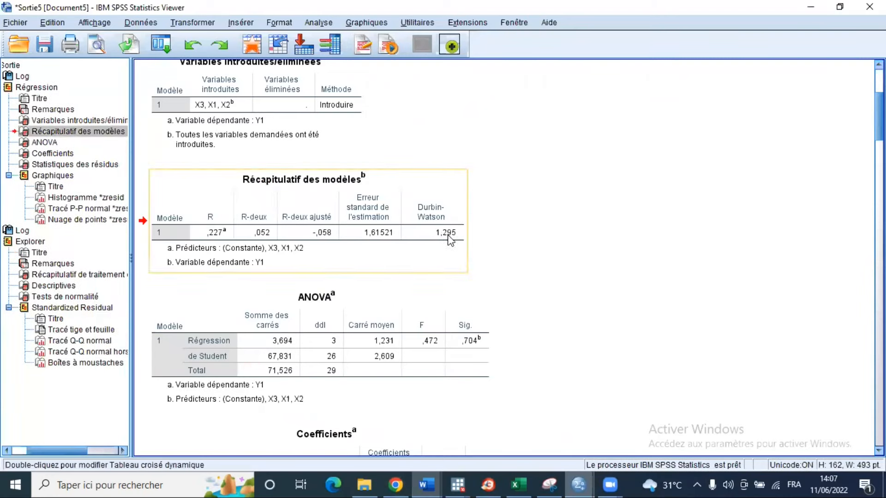
{"action": "left_click_drag", "start_coordinate": [448, 235], "coordinate": [557, 426]}
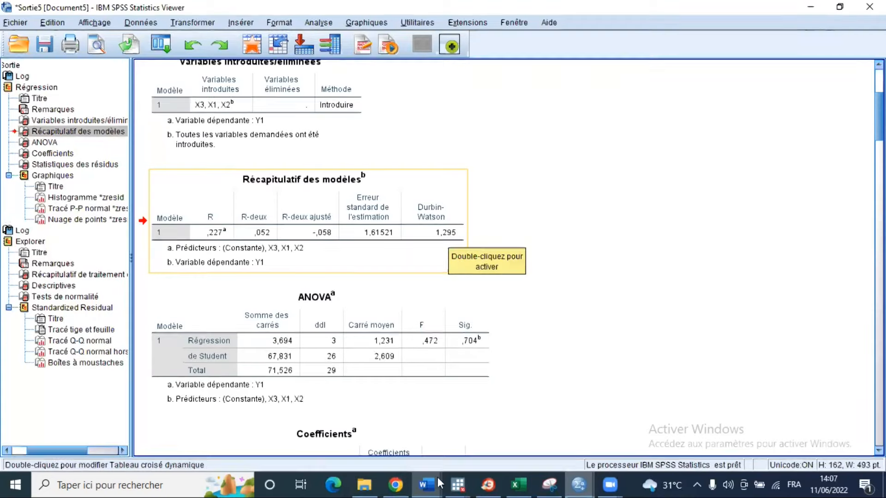
{"action": "left_click", "coordinate": [406, 484]}
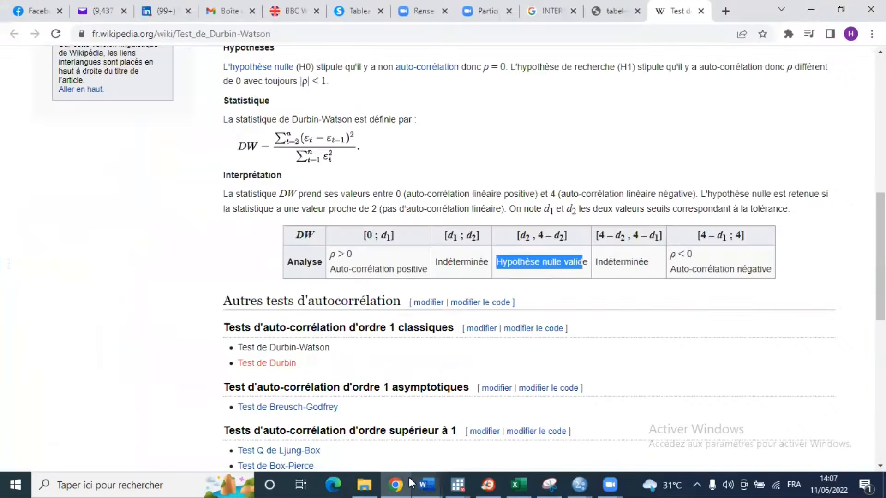
{"action": "left_click", "coordinate": [623, 6]}
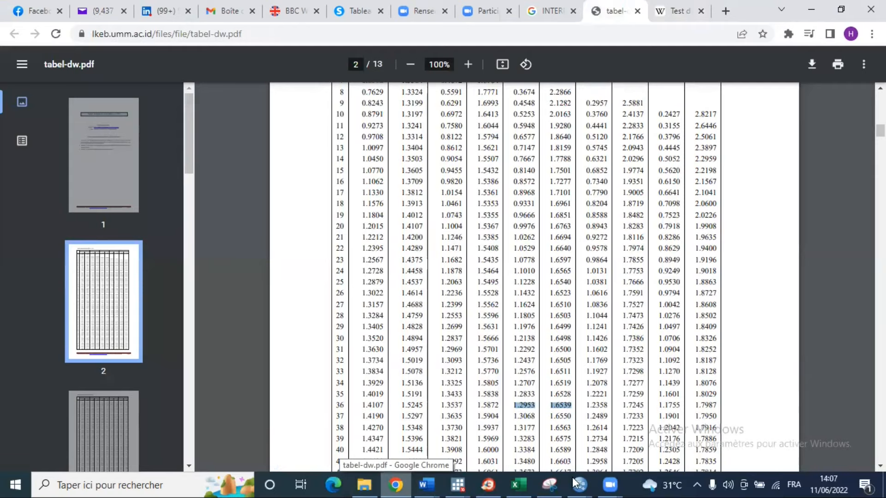
{"action": "left_click", "coordinate": [397, 477]}
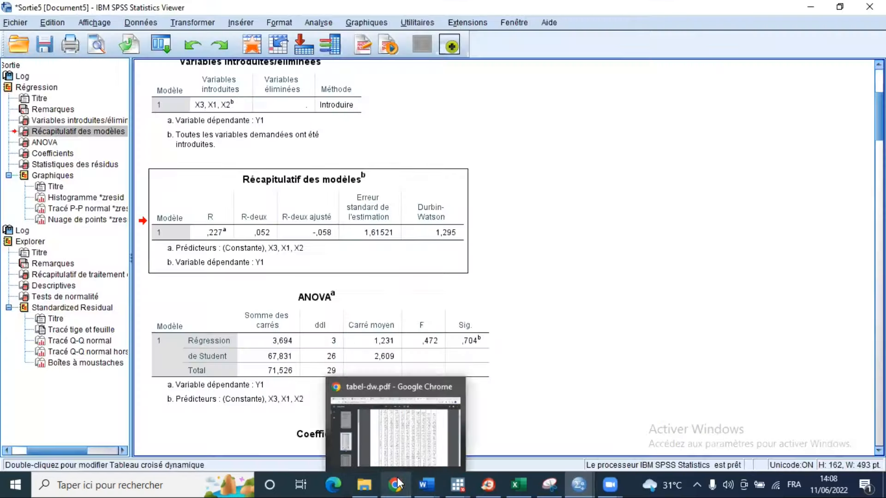
{"action": "left_click", "coordinate": [398, 478]}
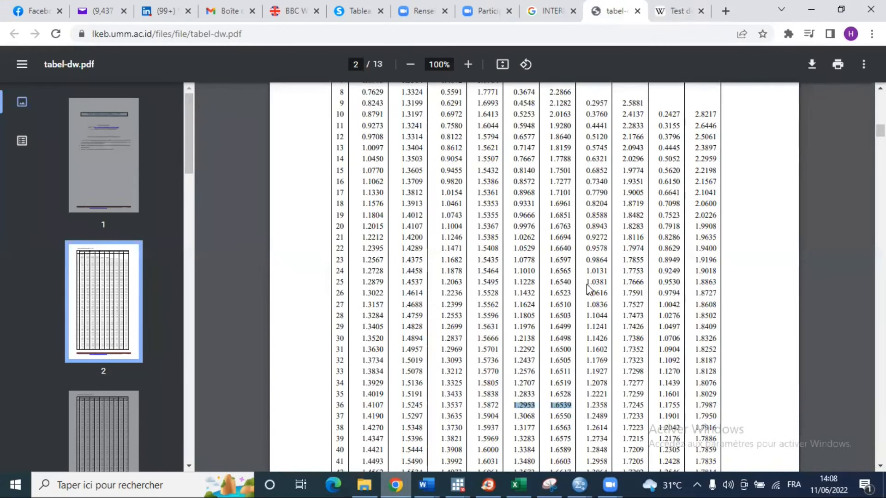
Step: Reread the Durbin-Watson interpretation rules on Wikipedia and return to the SPSS regression output
{"action": "key", "text": "ctrl+Tab"}
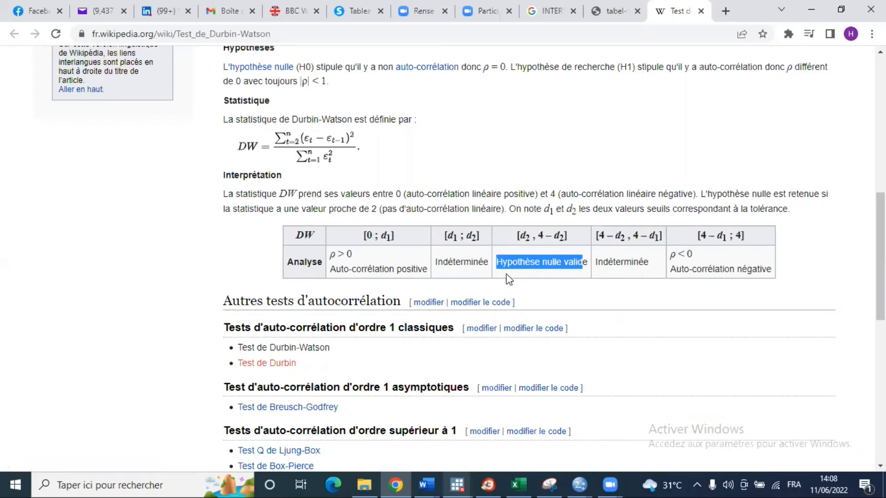
{"action": "left_click", "coordinate": [338, 181]}
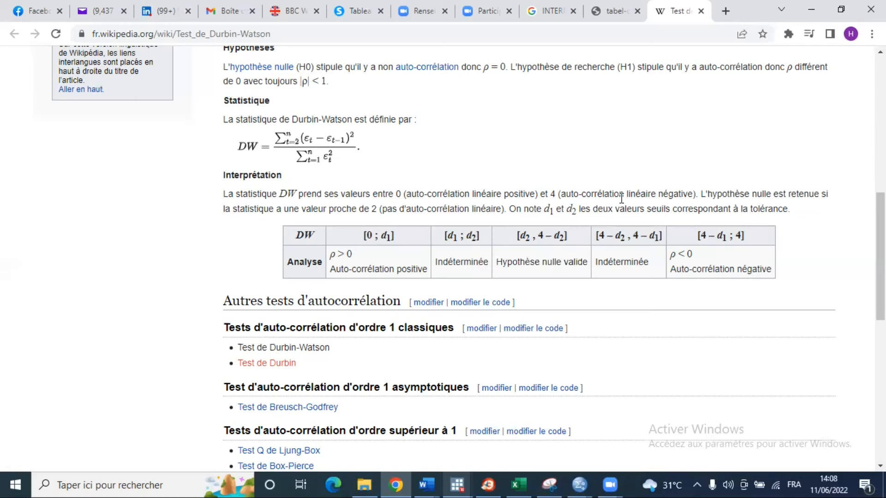
{"action": "left_click", "coordinate": [808, 11]}
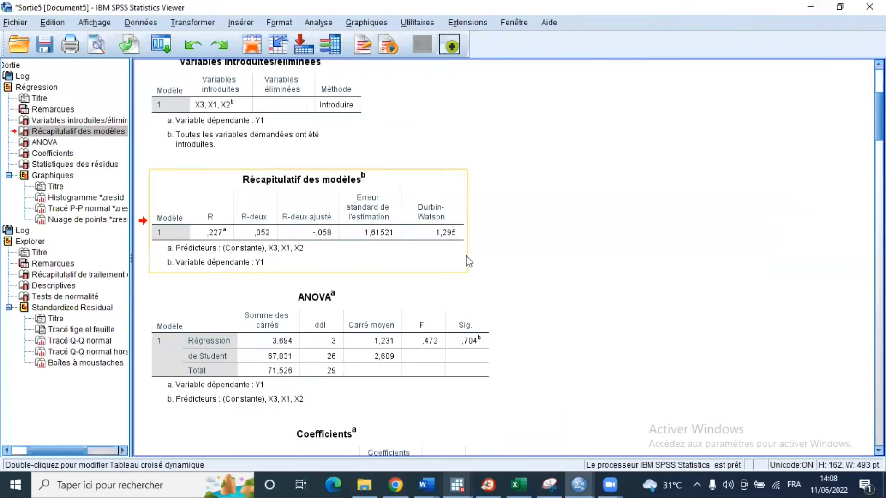